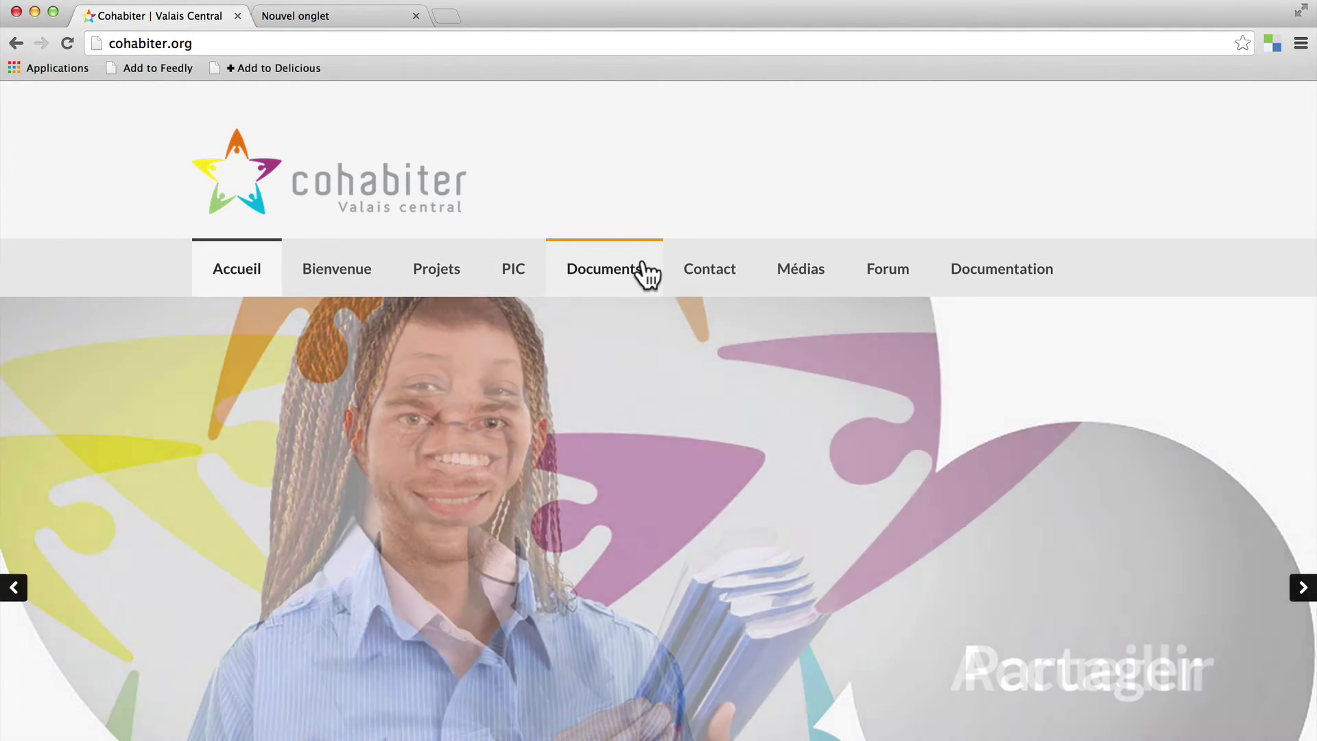
Step: Go to the Forum page from the cohabiter.org top navigation
{"action": "mouse_move", "coordinate": [1025, 273]}
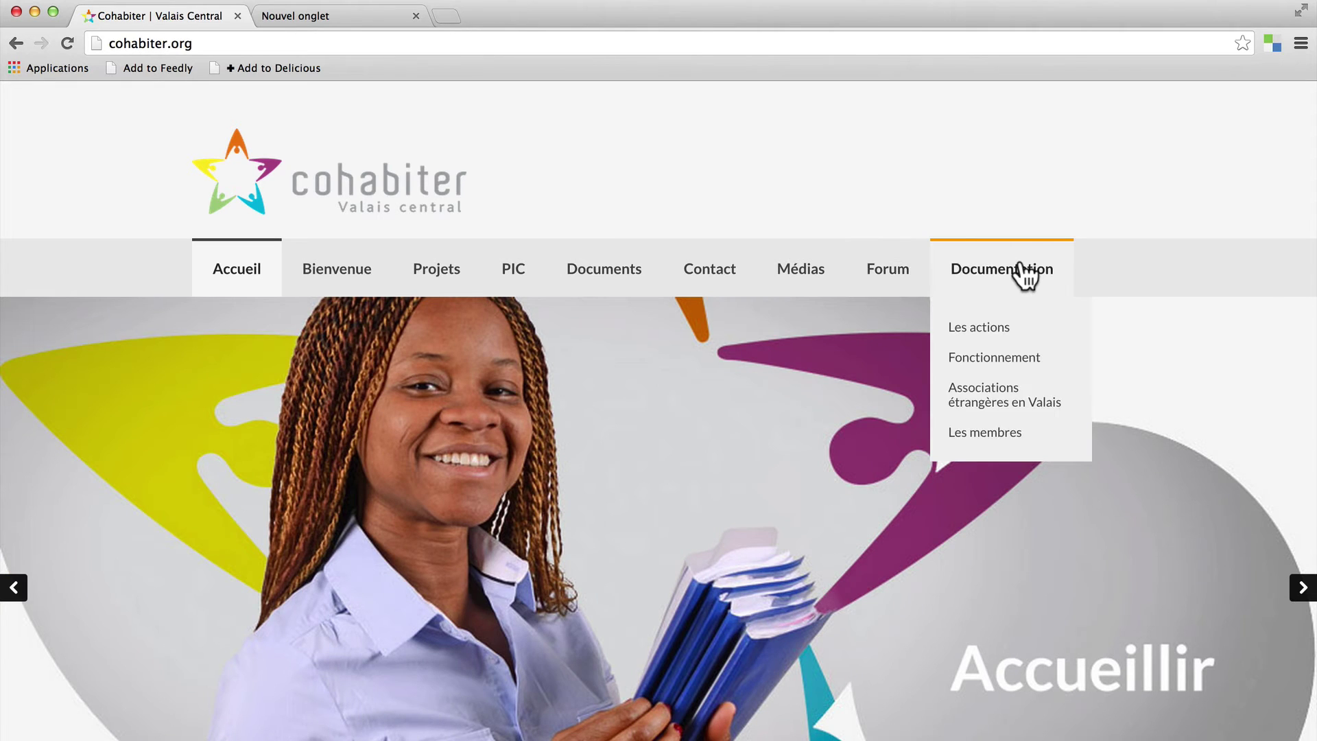
{"action": "left_click", "coordinate": [889, 271]}
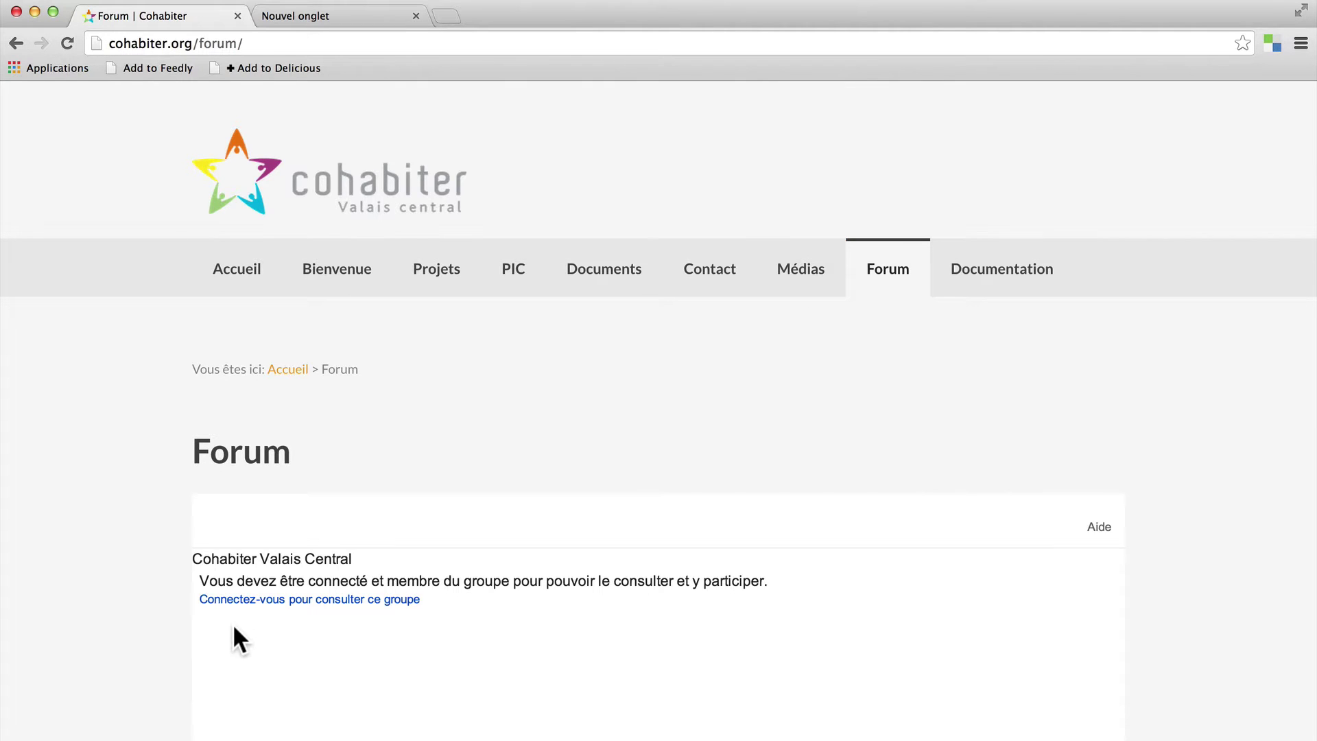
Step: Scroll through the Forum page to read the Cohabiter Valais Central sign-in notice
{"action": "scroll", "coordinate": [235, 632], "scroll_direction": "down", "scroll_amount": 3}
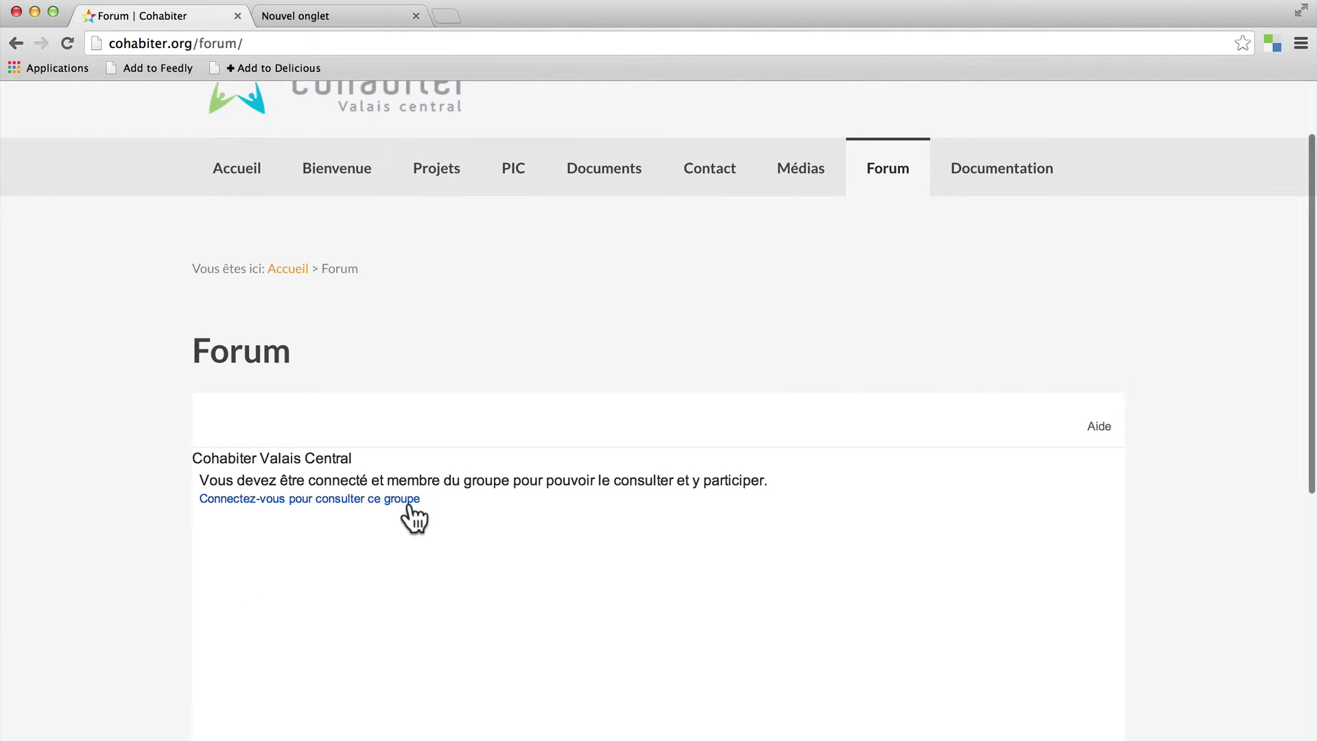
{"action": "scroll", "coordinate": [105, 498], "scroll_direction": "up", "scroll_amount": 3}
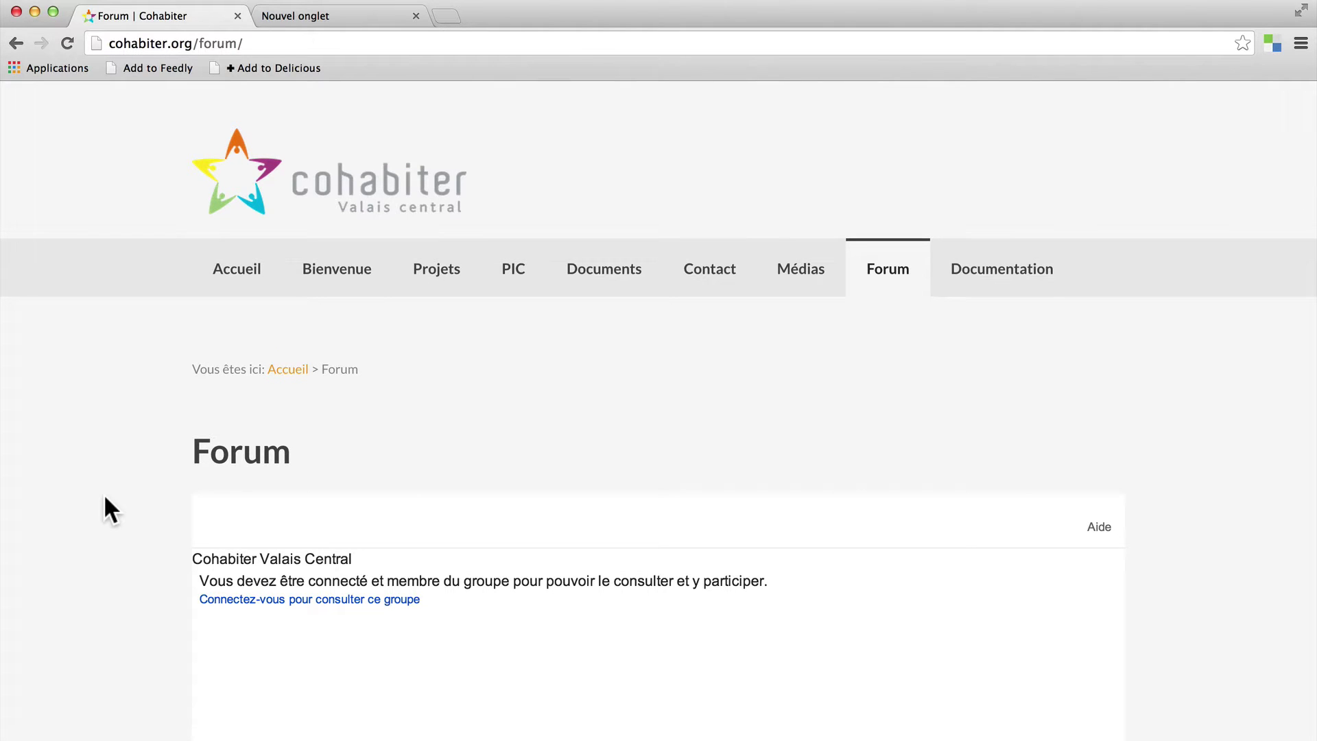
Step: In the new tab, go to Google Groups and choose Connexion to reach the sign-in page
{"action": "left_click", "coordinate": [344, 10]}
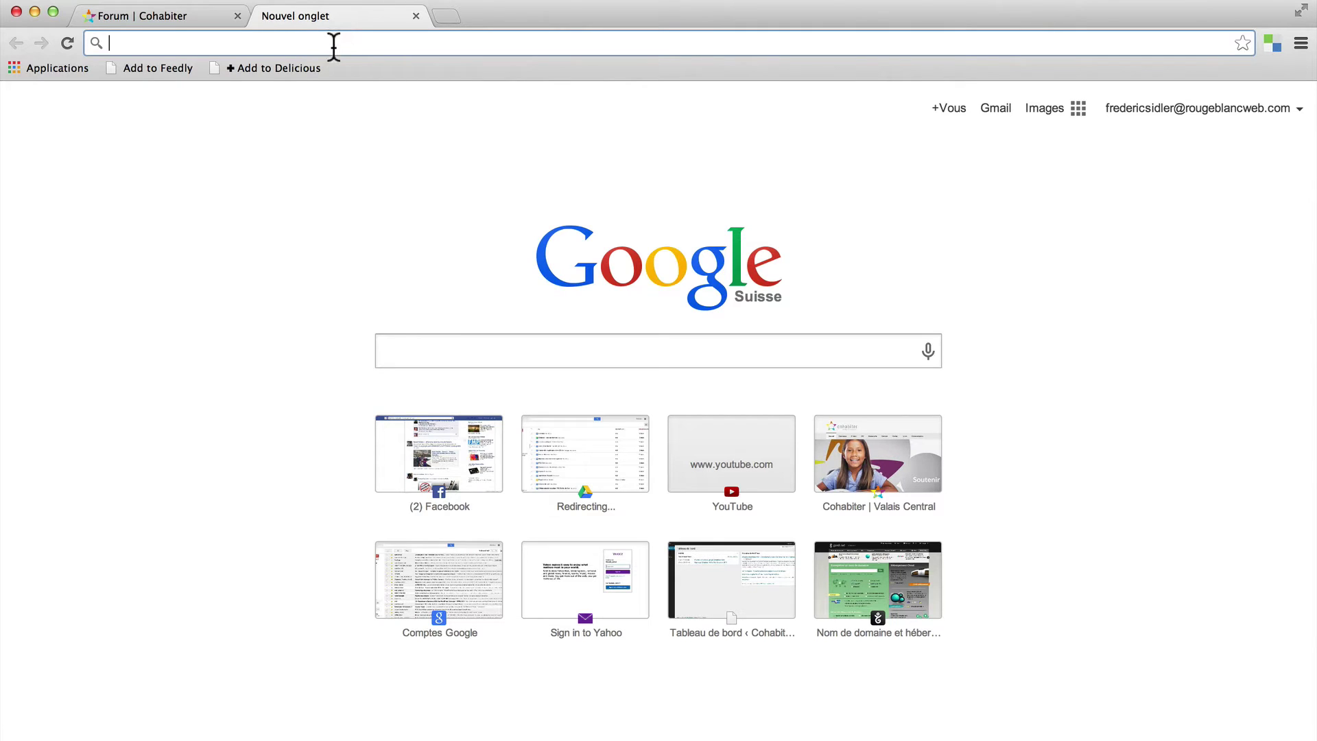
{"action": "type", "text": "groups.google.com"}
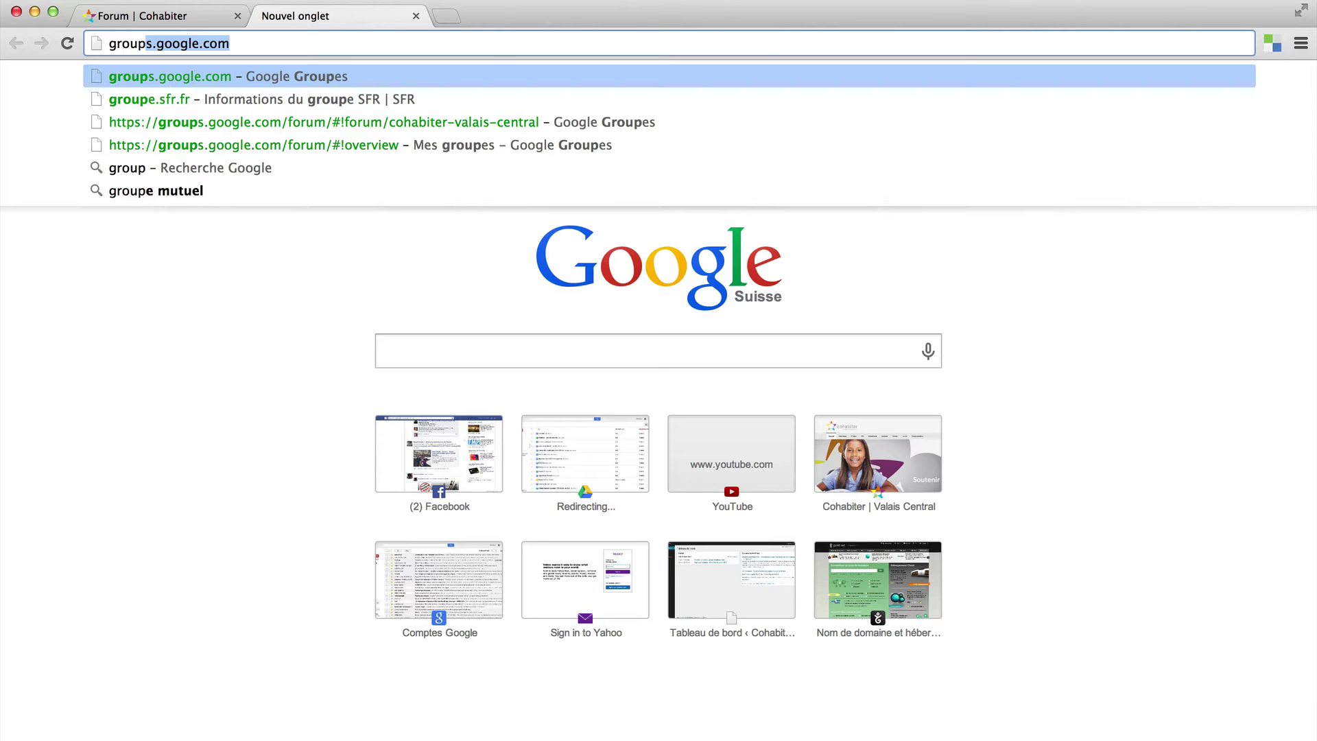
{"action": "key", "text": "Return"}
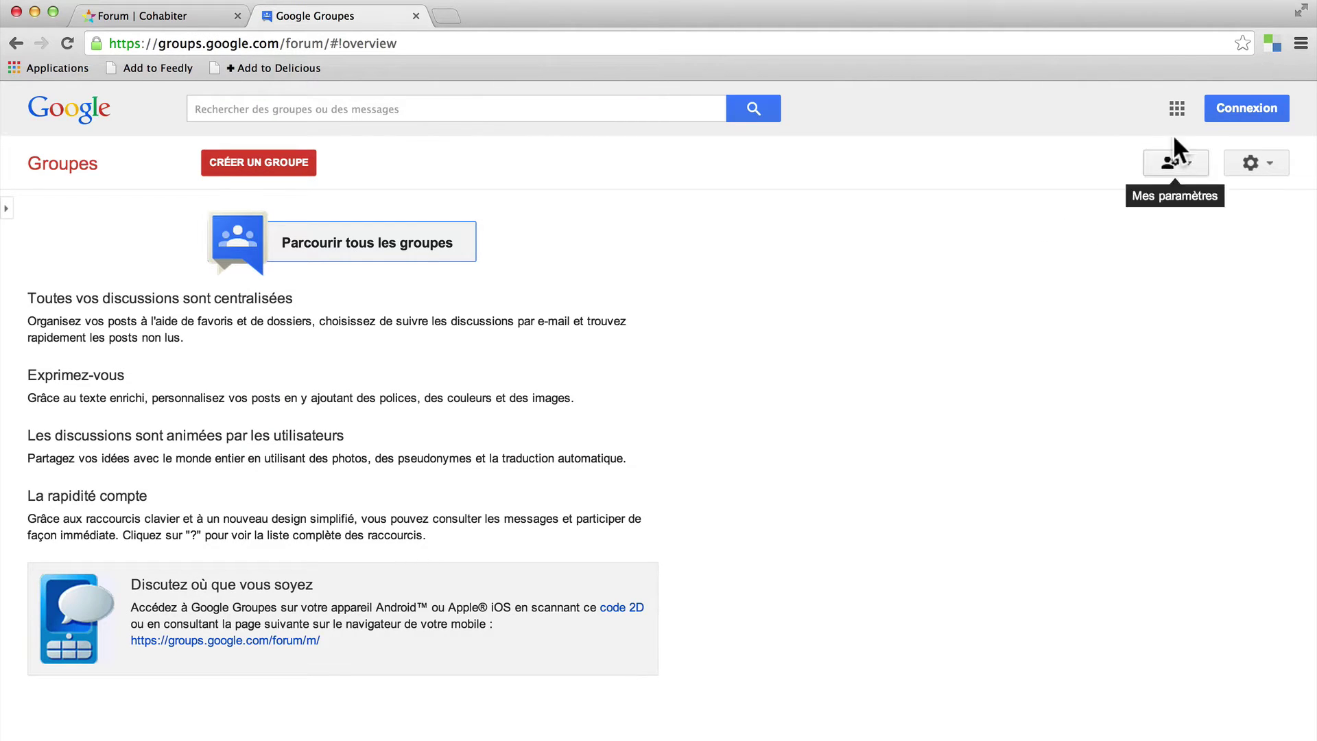
{"action": "left_click", "coordinate": [1241, 108]}
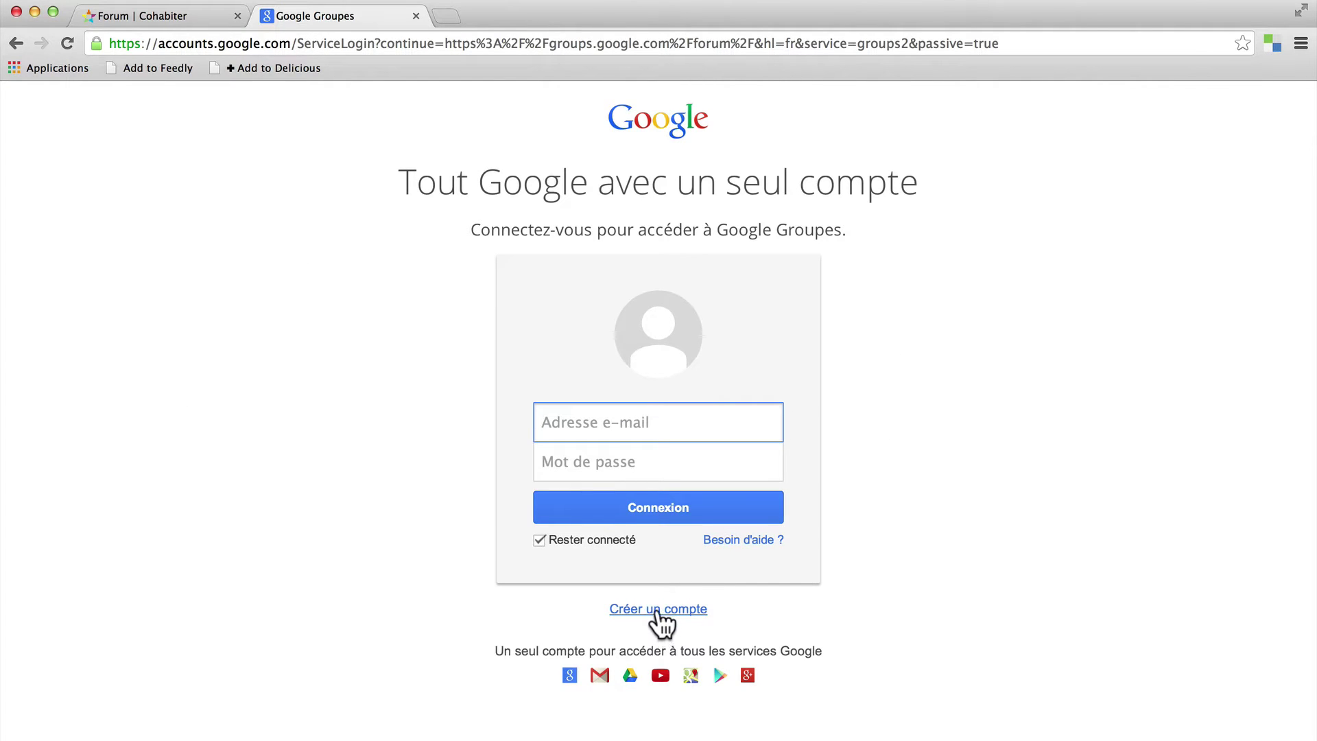
Step: Start a new Google account with the user's first and last name, opting for an existing e-mail
{"action": "left_click", "coordinate": [657, 612]}
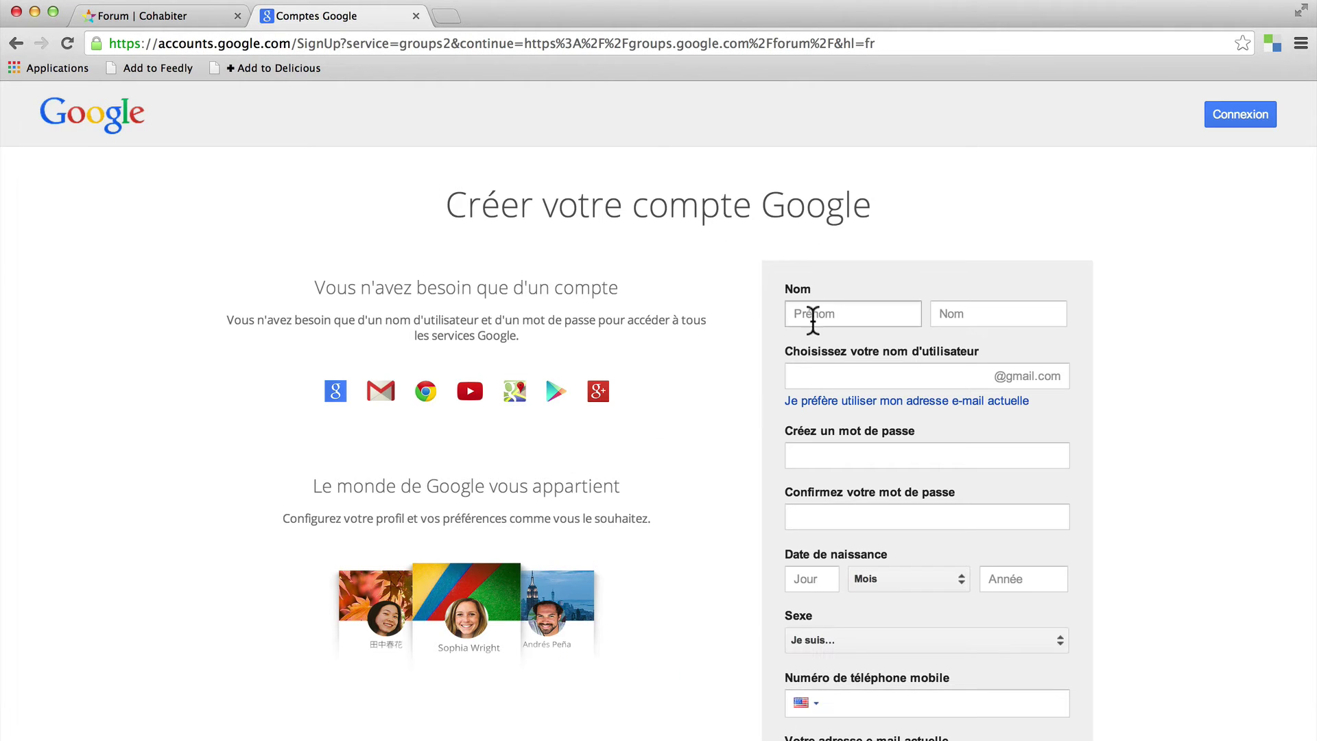
{"action": "left_click", "coordinate": [812, 315]}
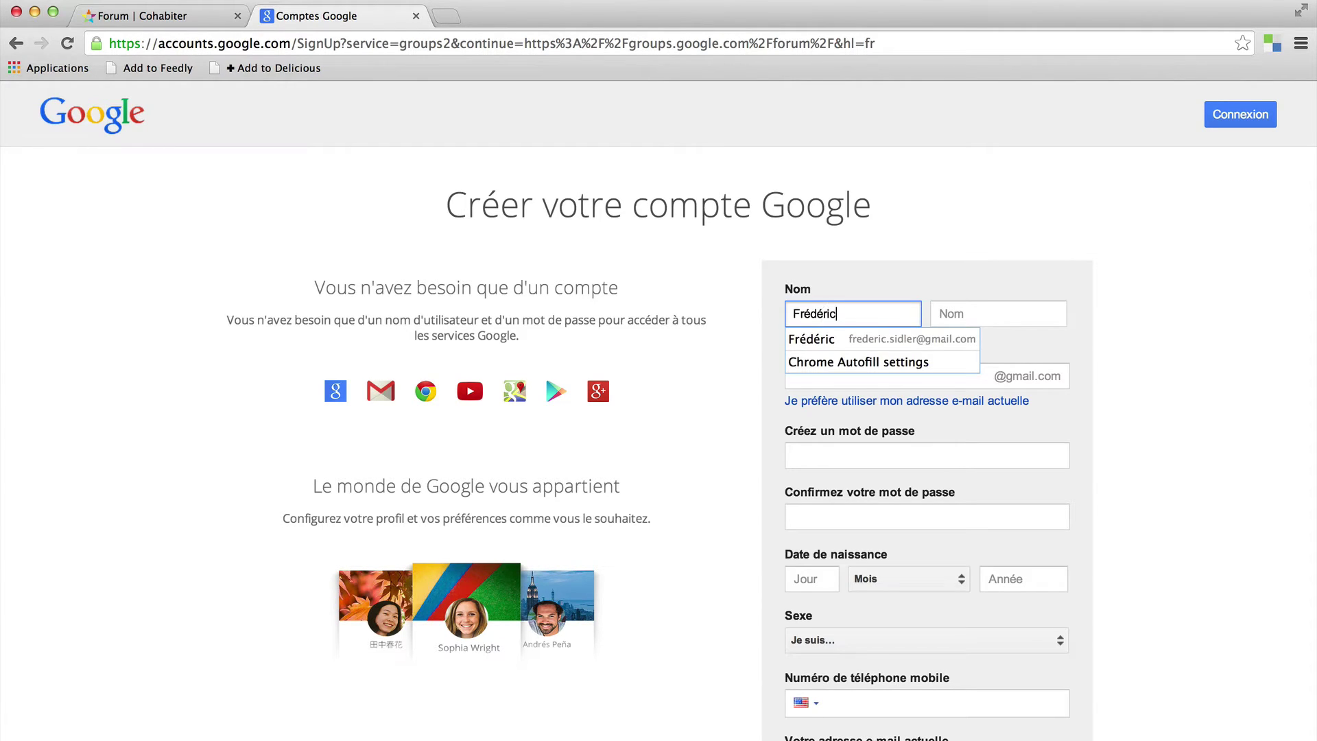
{"action": "key", "text": "Tab"}
{"action": "key", "text": "Tab"}
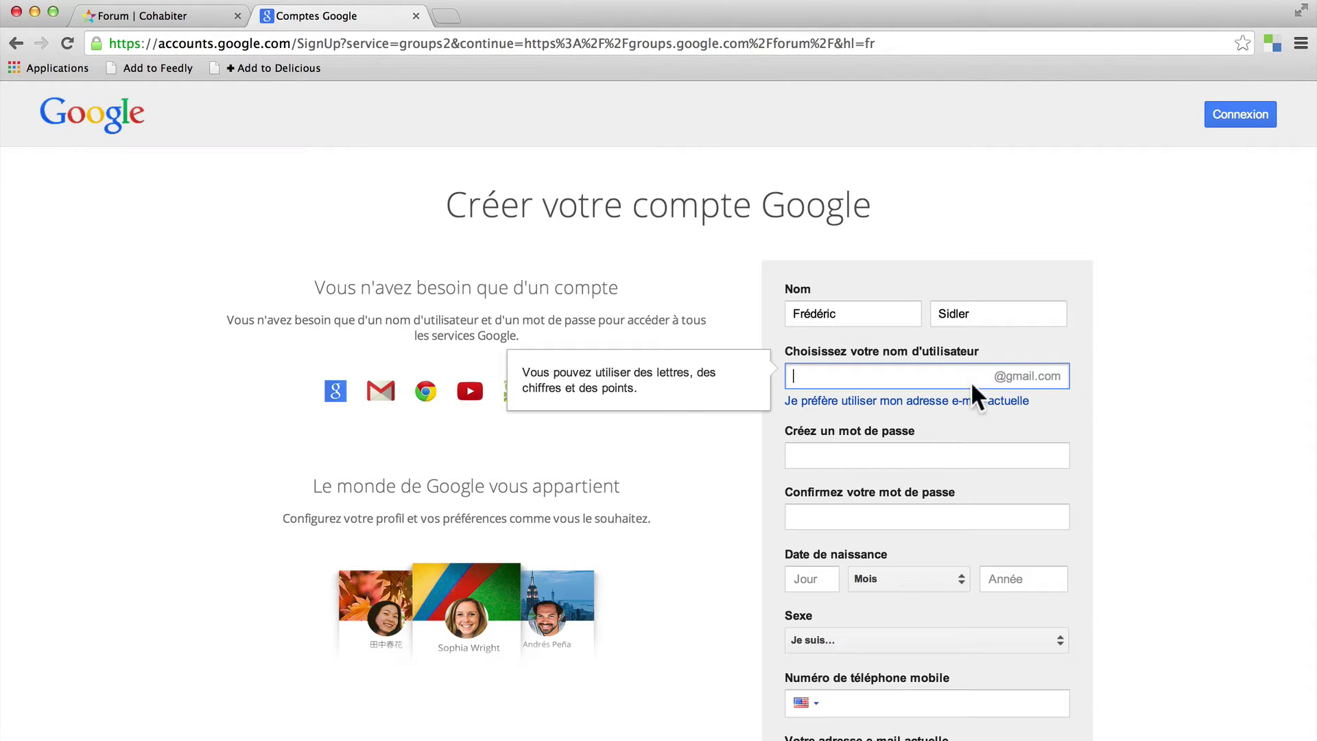
{"action": "left_click", "coordinate": [861, 404]}
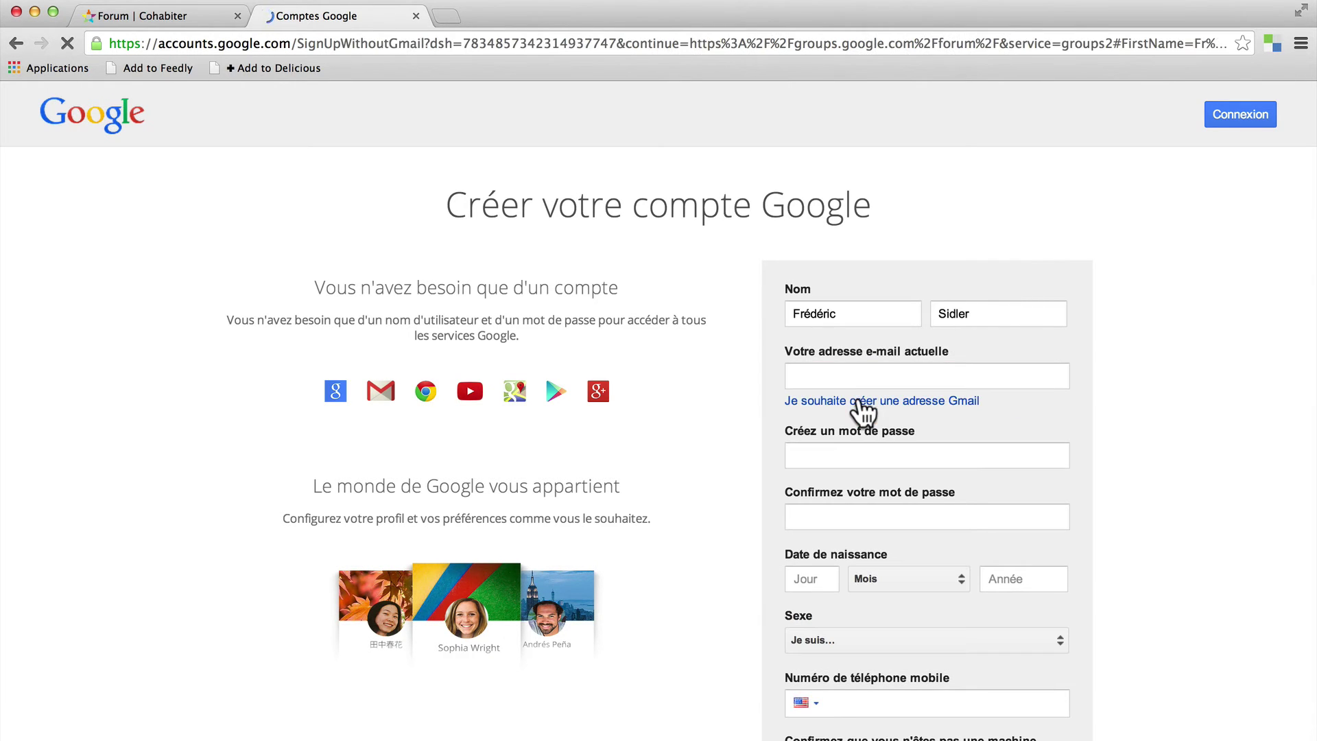
Step: Enter the current e-mail address and the account password with its confirmation
{"action": "left_click", "coordinate": [840, 376]}
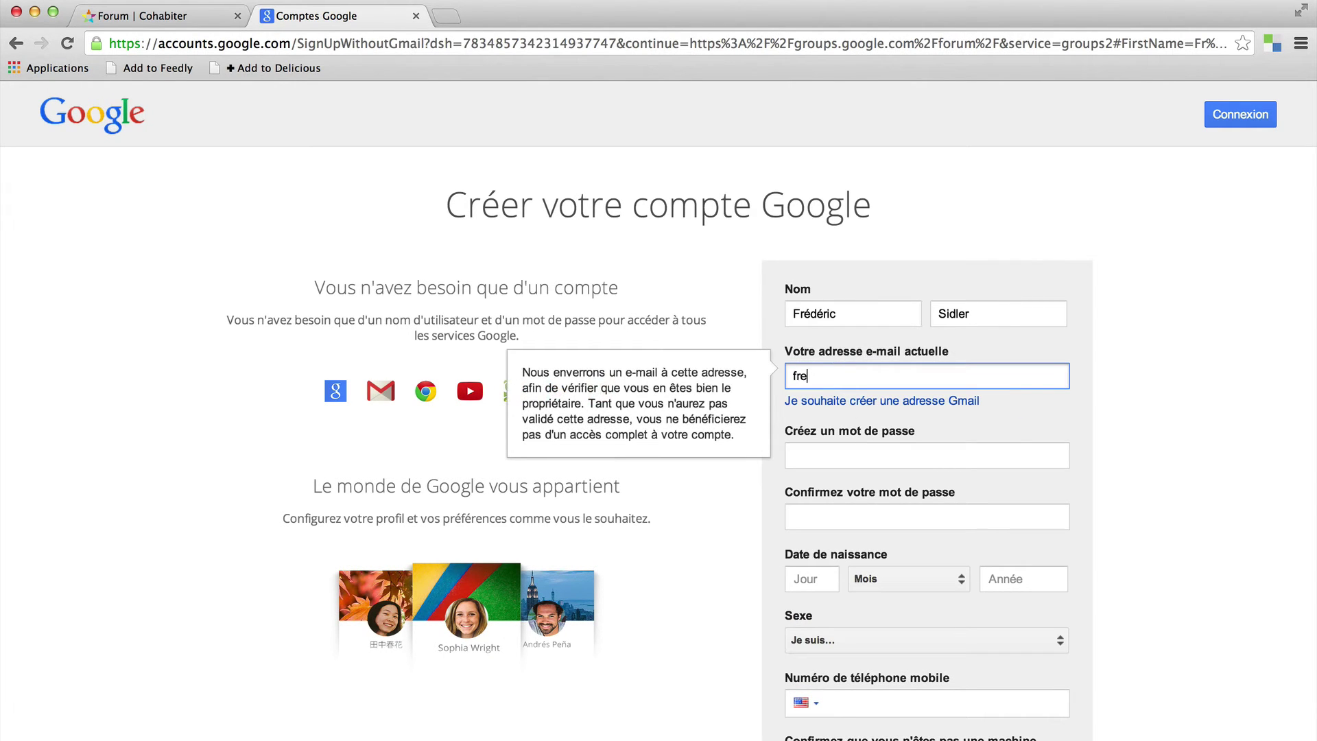
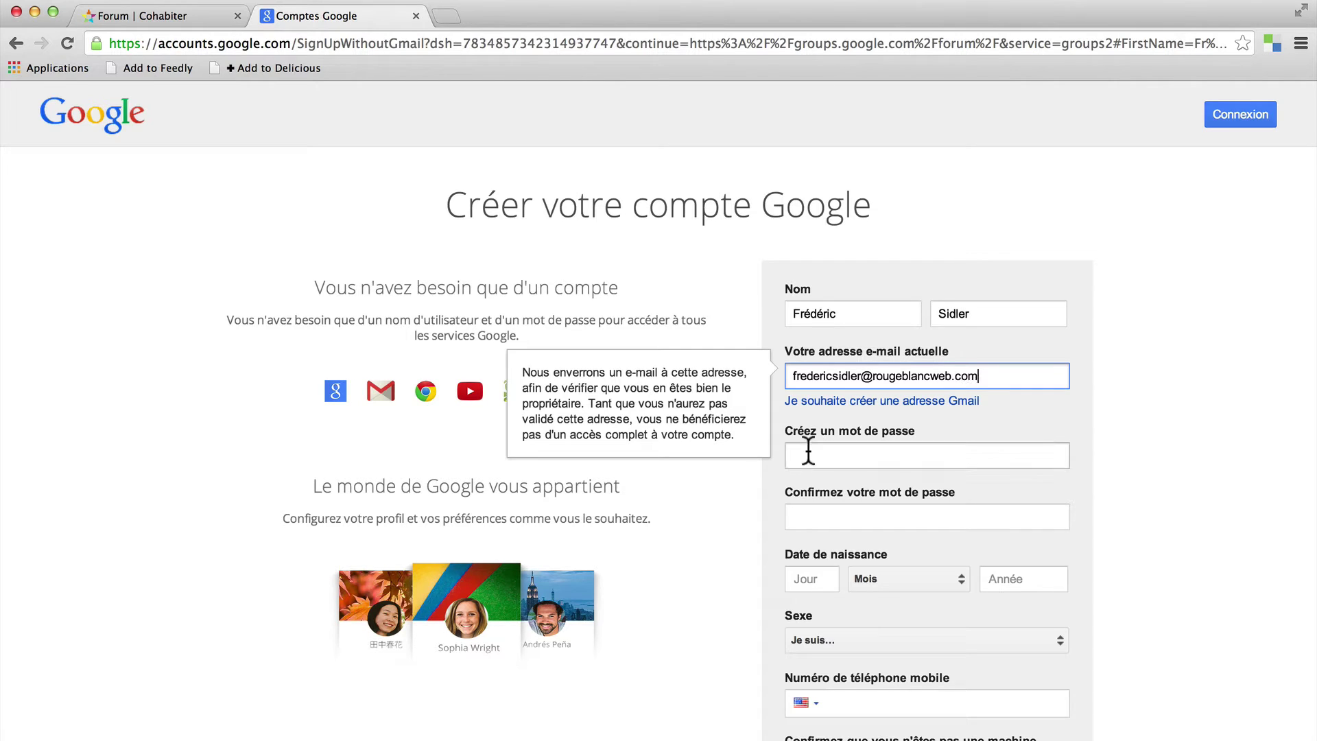
{"action": "left_click", "coordinate": [807, 455]}
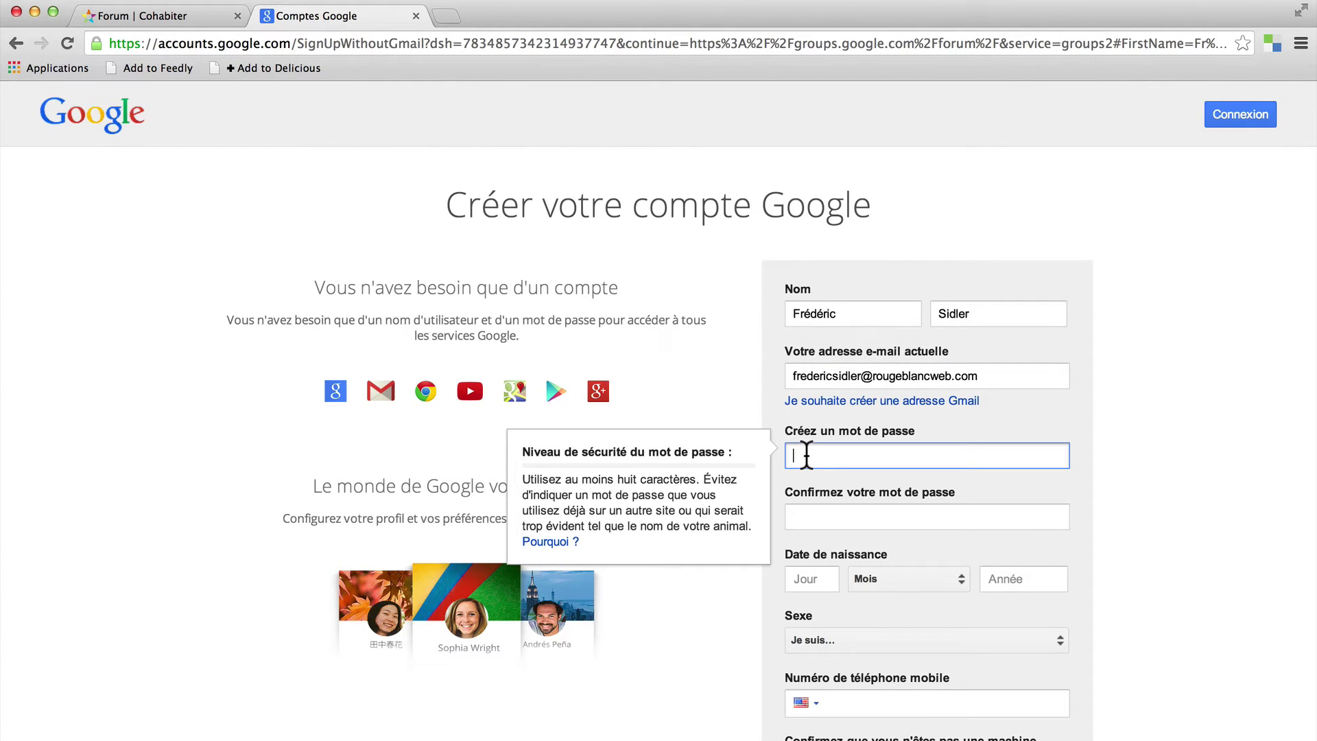
{"action": "type", "text": "•••••••"}
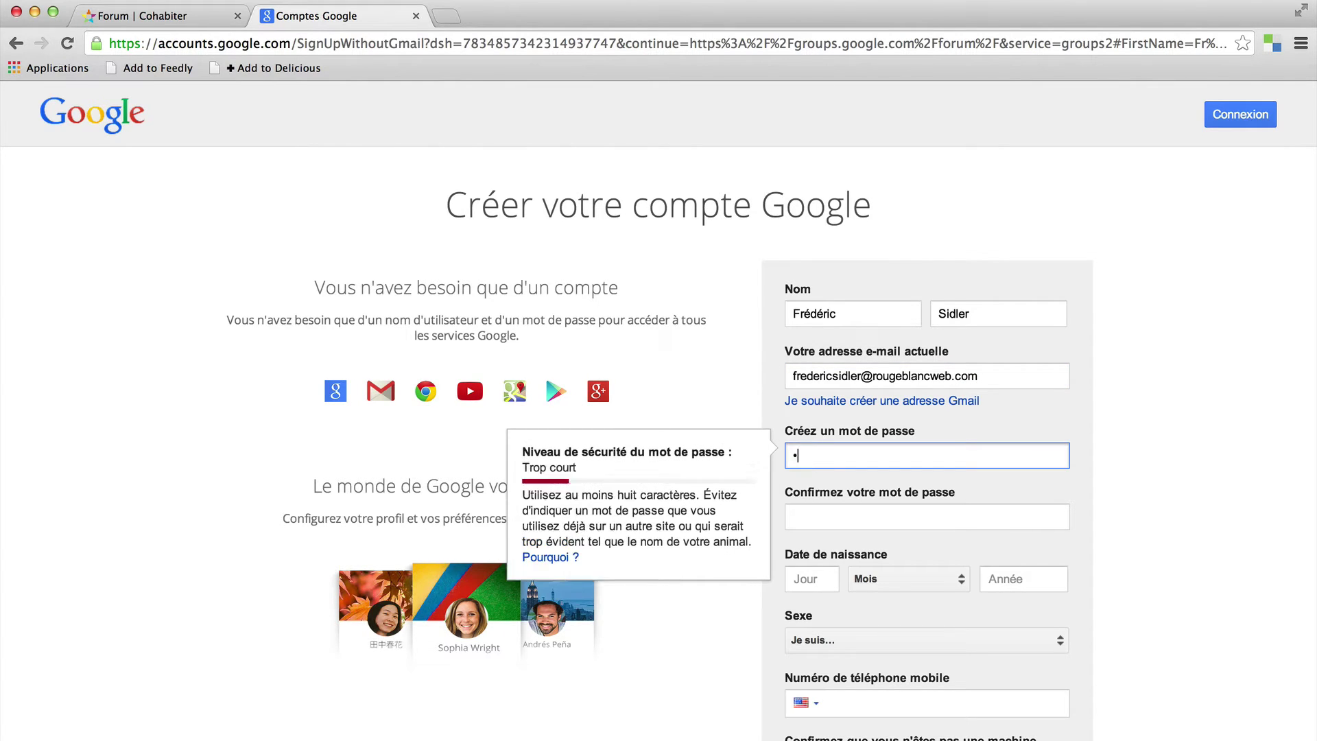
{"action": "type", "text": "•••••"}
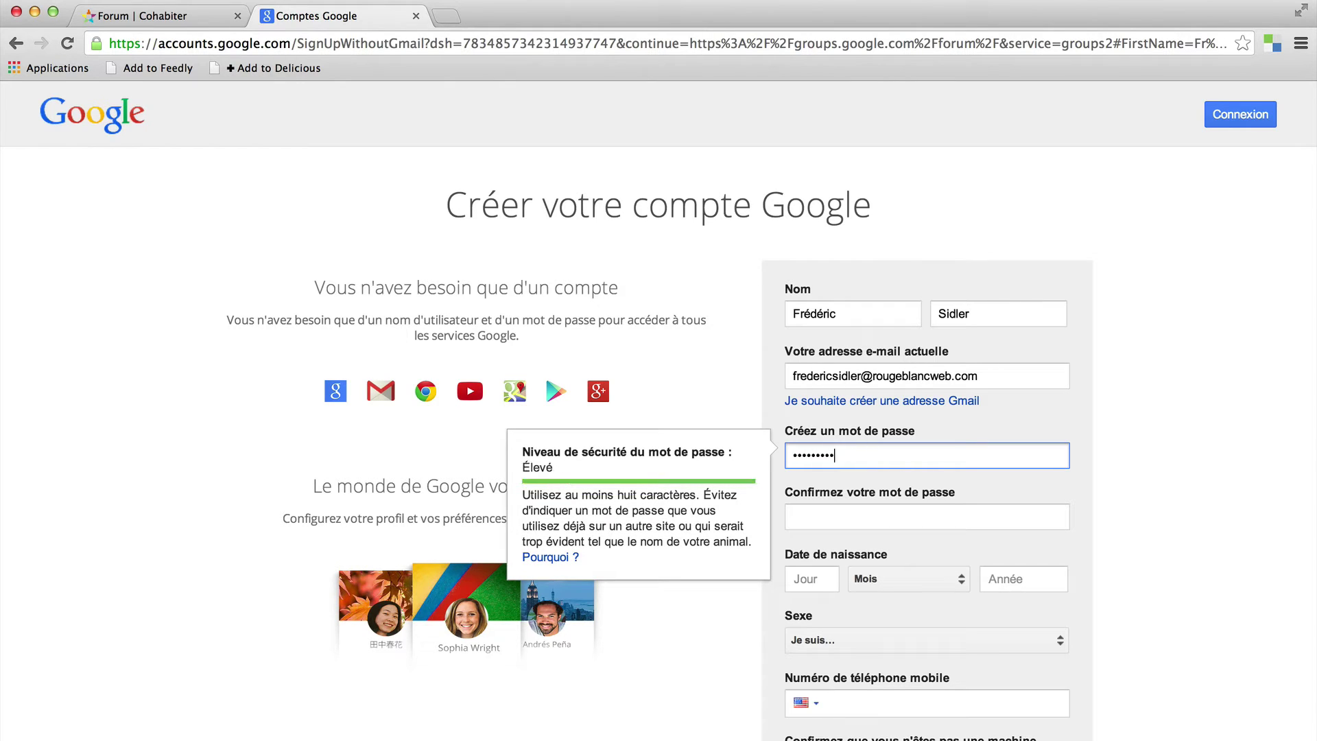
{"action": "left_click", "coordinate": [803, 517]}
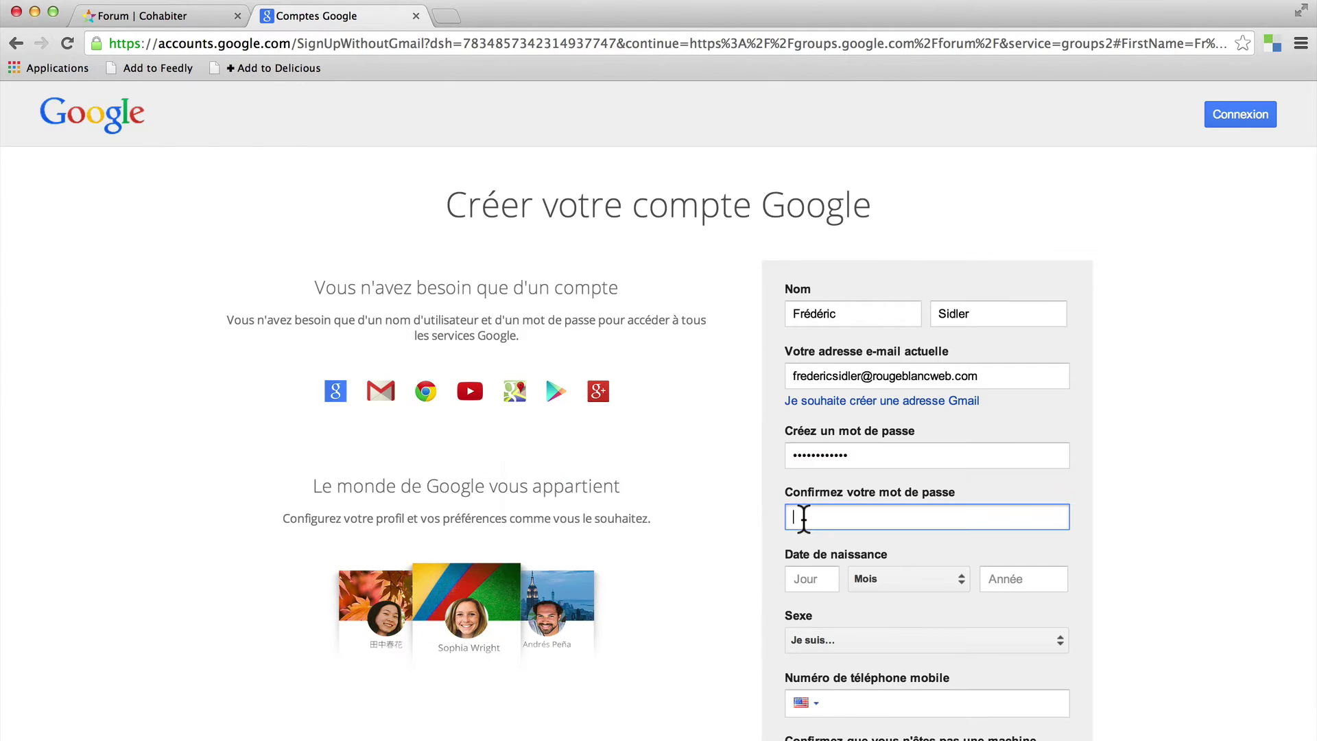
{"action": "type", "text": "••••••••••••"}
{"action": "left_click", "coordinate": [792, 577]}
{"action": "type", "text": "14"}
{"action": "left_click", "coordinate": [921, 580]}
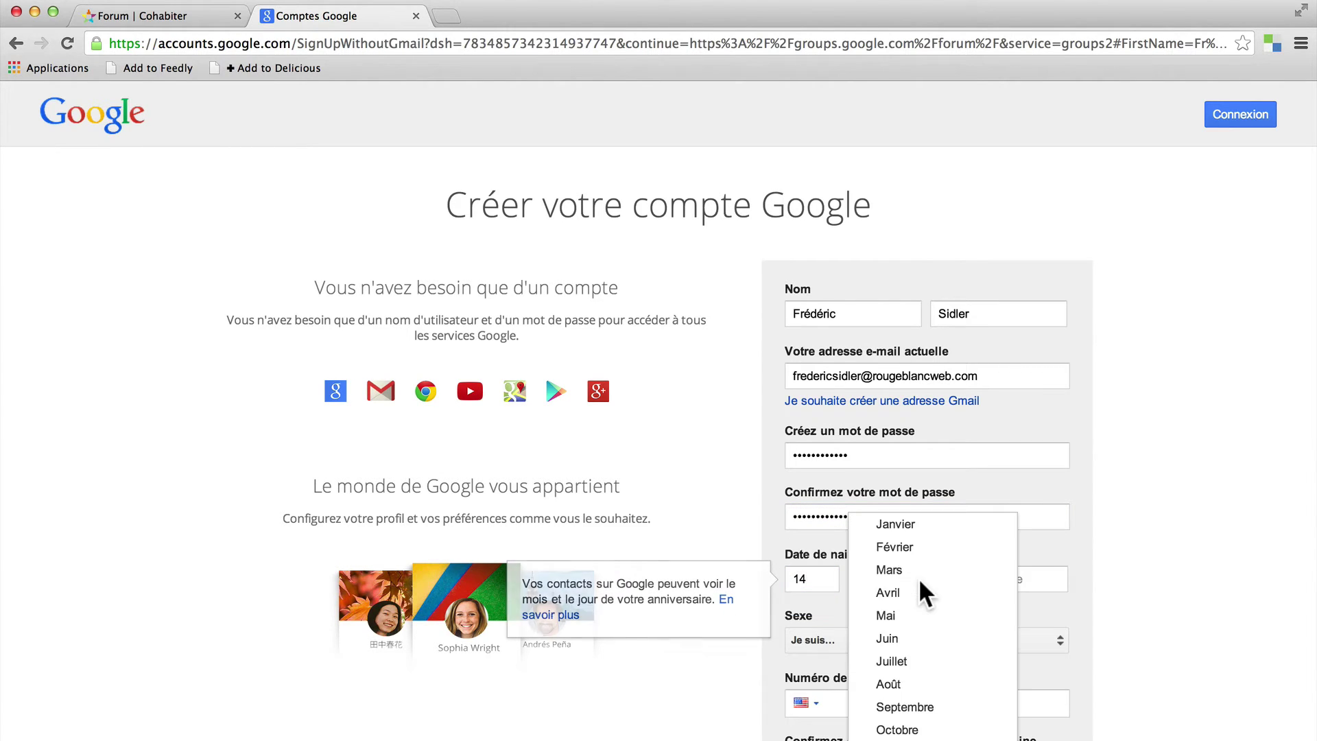
{"action": "left_click", "coordinate": [908, 740]}
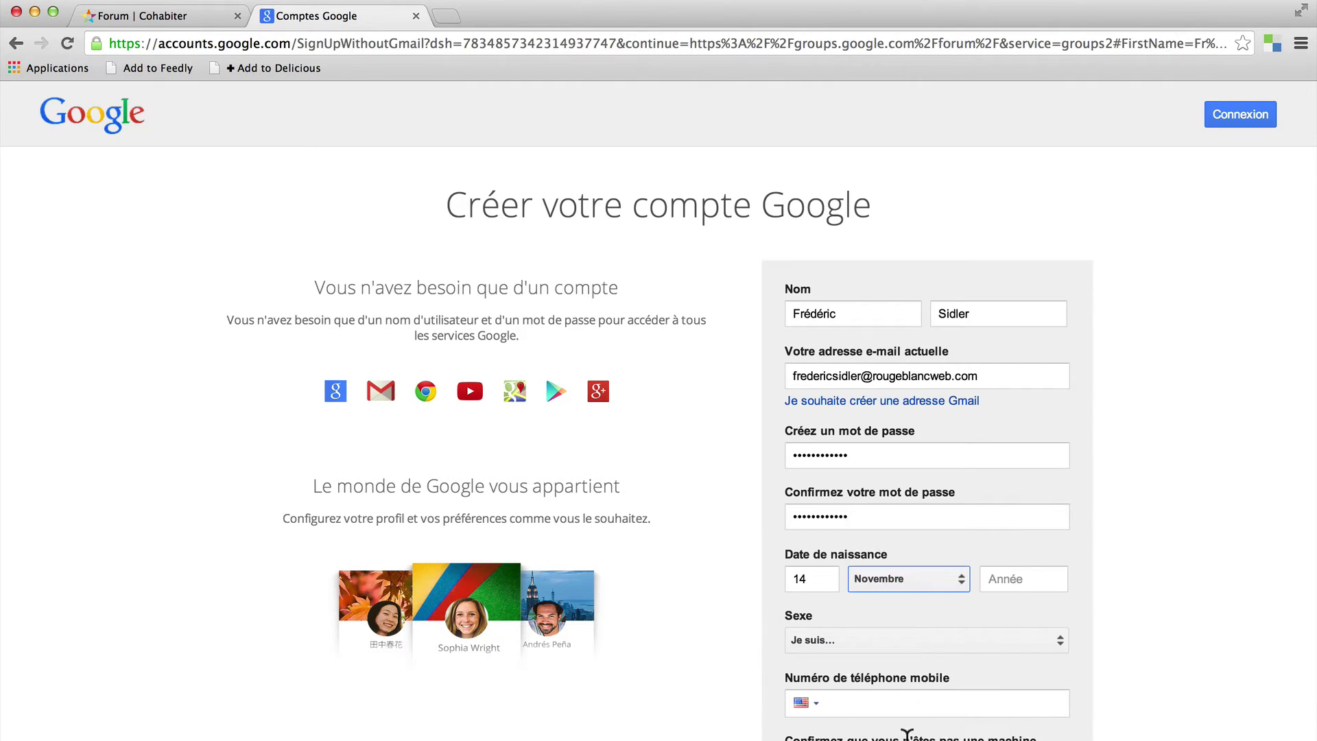
{"action": "left_click", "coordinate": [1028, 579]}
{"action": "type", "text": "1971"}
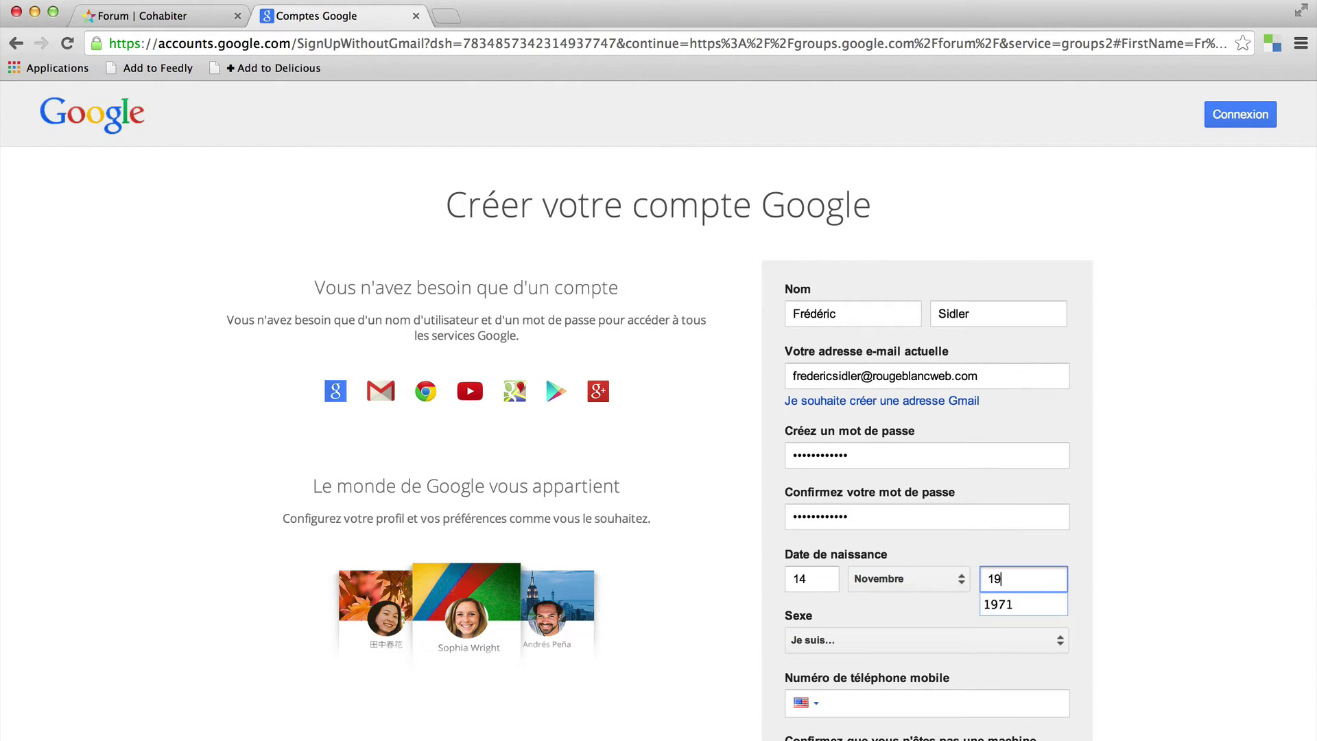
{"action": "left_click", "coordinate": [1007, 604]}
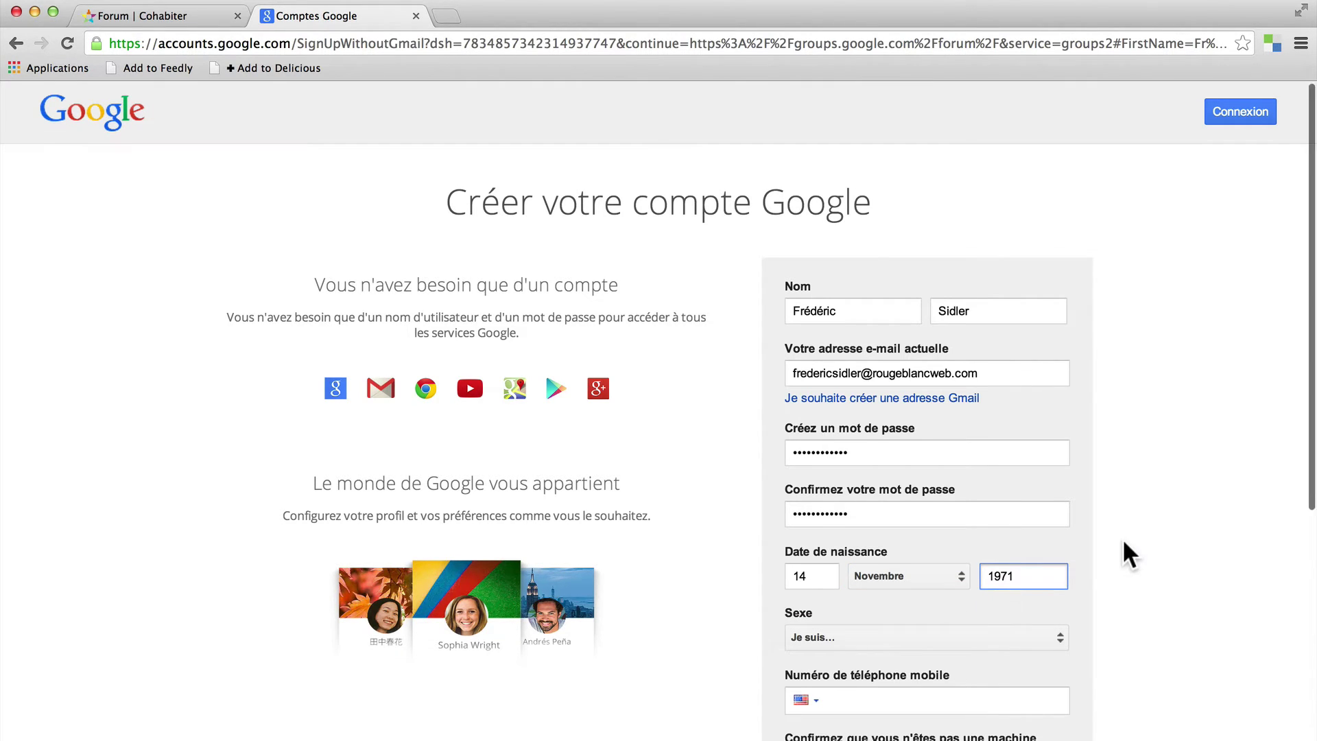
Step: Set gender to Un homme and enter the mobile number with the Suisse +41 code
{"action": "scroll", "coordinate": [1122, 538], "scroll_direction": "down", "scroll_amount": 5}
{"action": "left_click", "coordinate": [935, 391]}
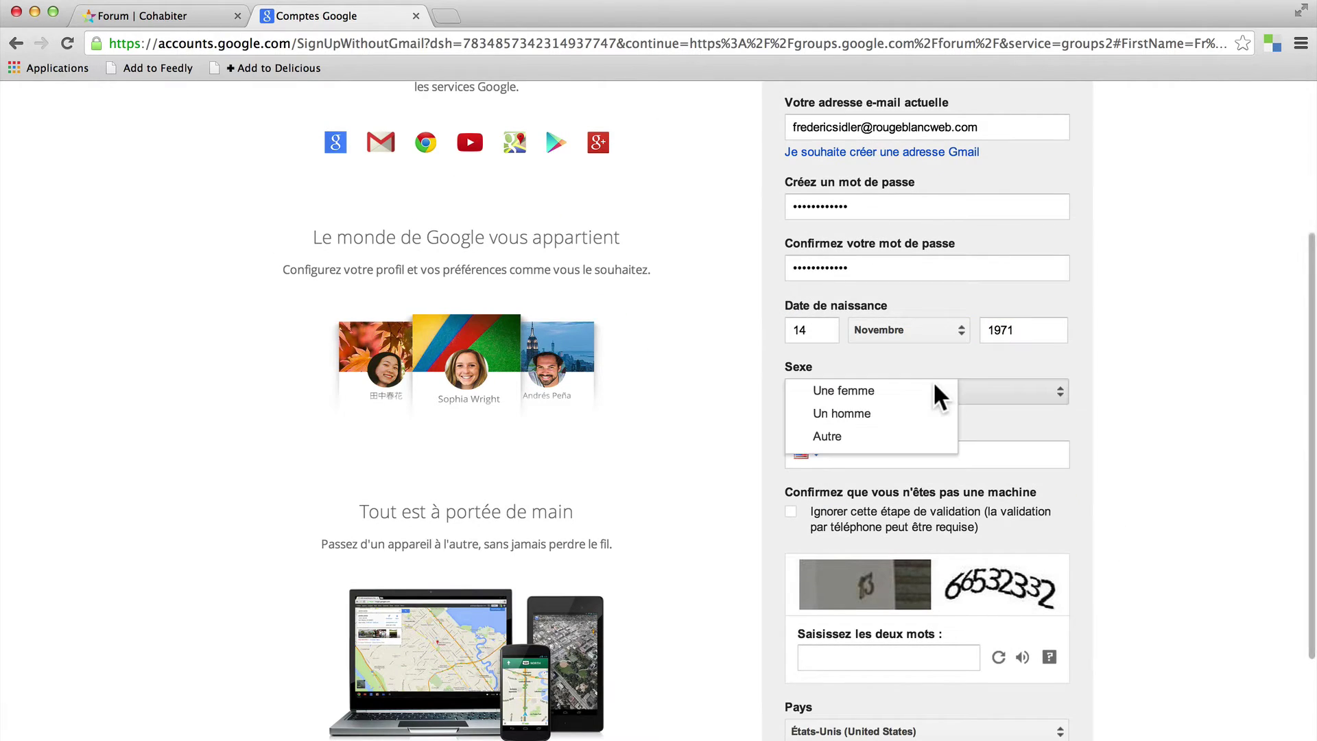
{"action": "left_click", "coordinate": [895, 413]}
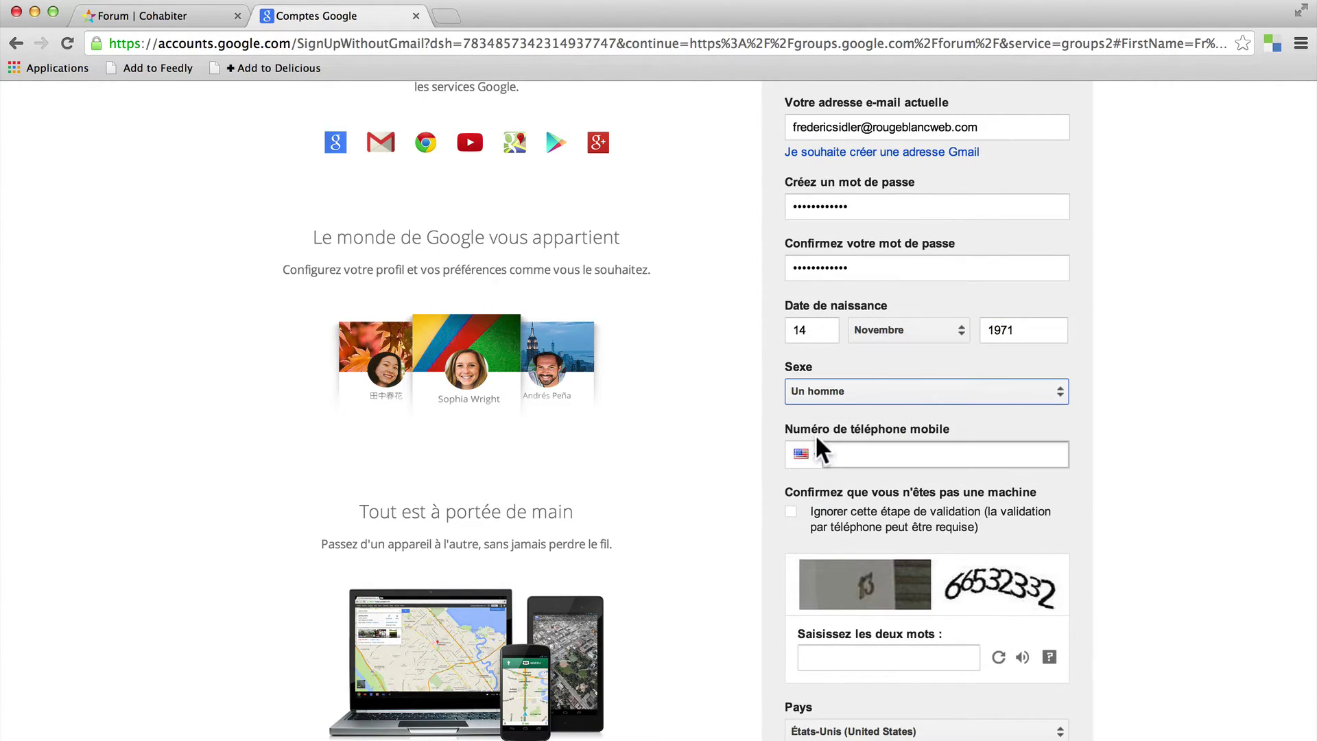
{"action": "left_click", "coordinate": [804, 456]}
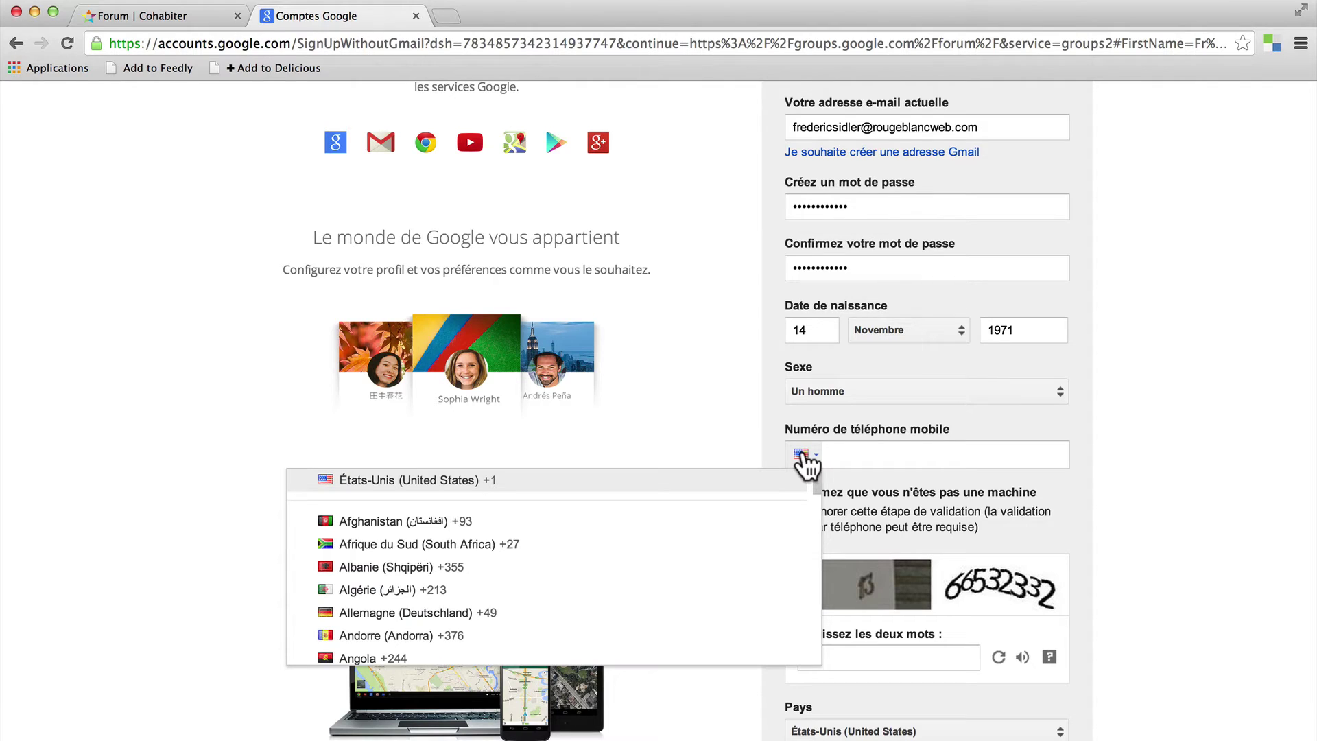
{"action": "key", "text": "s"}
{"action": "scroll", "coordinate": [657, 533], "scroll_direction": "down", "scroll_amount": 1}
{"action": "scroll", "coordinate": [590, 626], "scroll_direction": "down", "scroll_amount": 12}
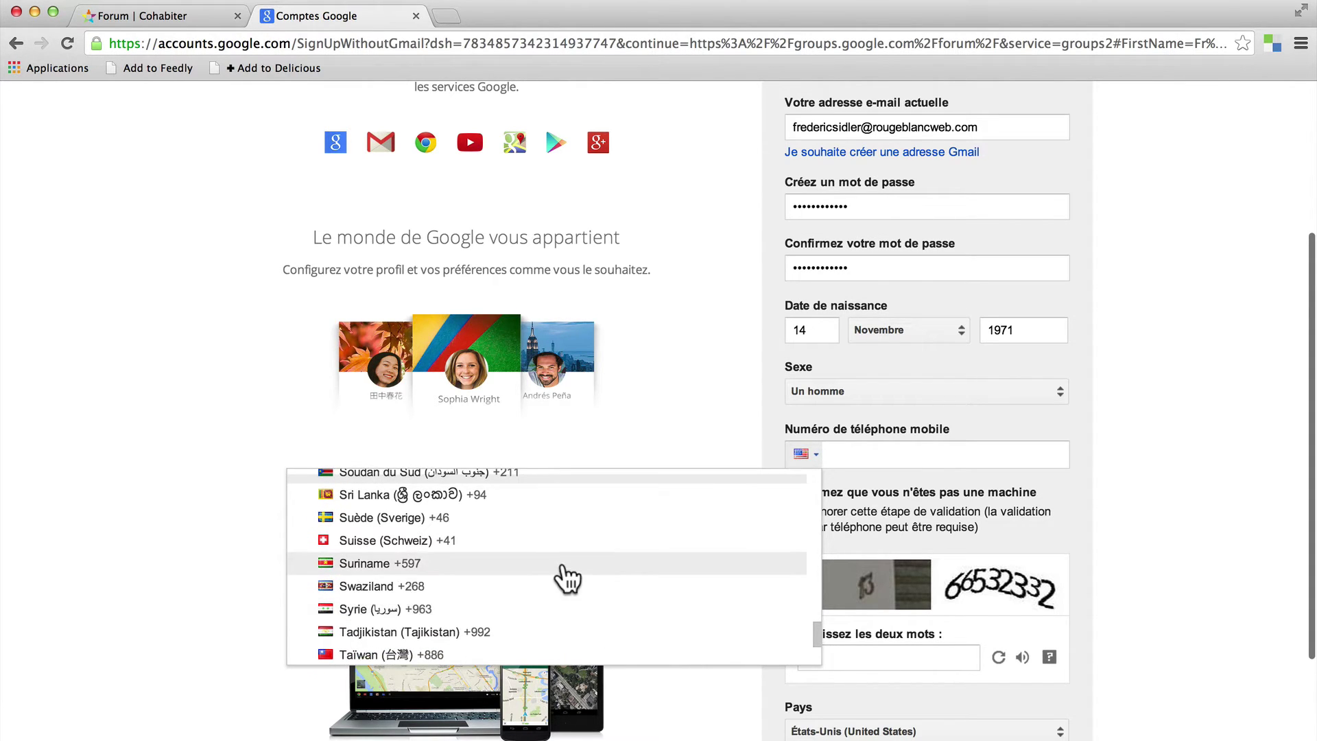
{"action": "left_click", "coordinate": [552, 542]}
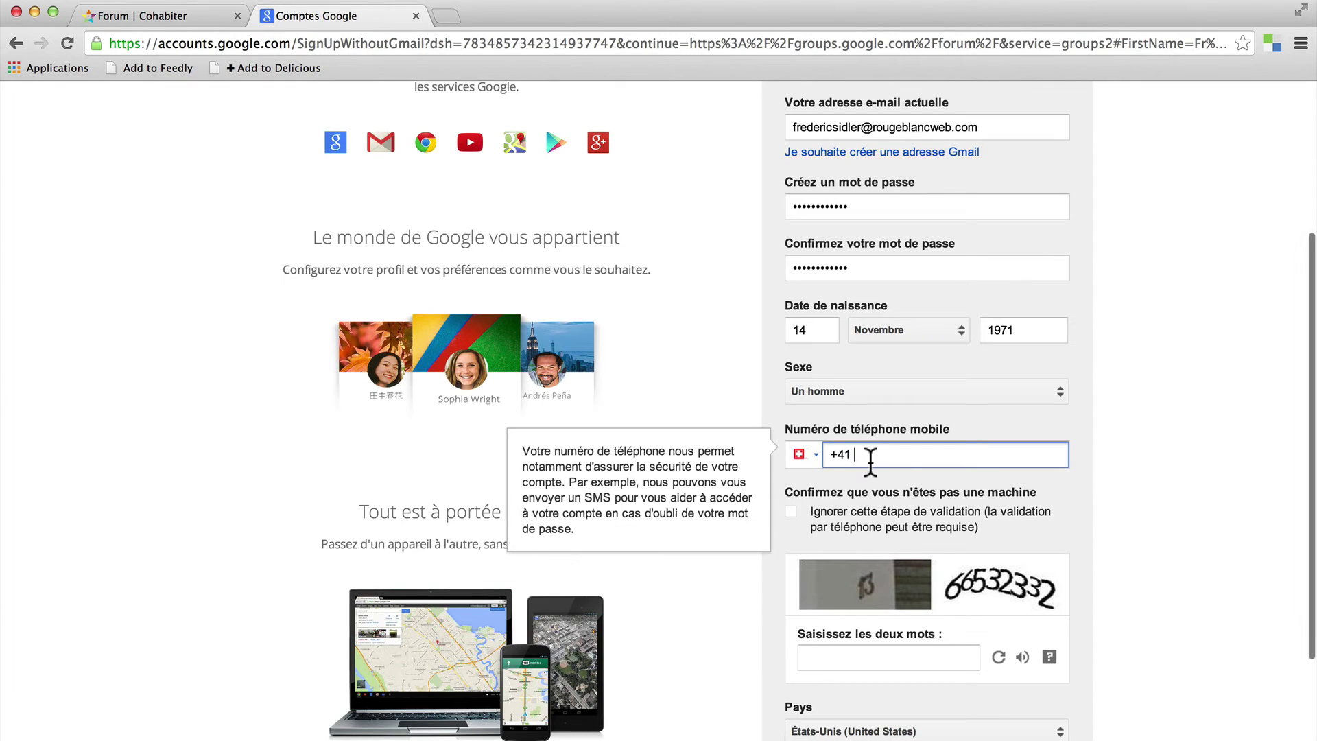
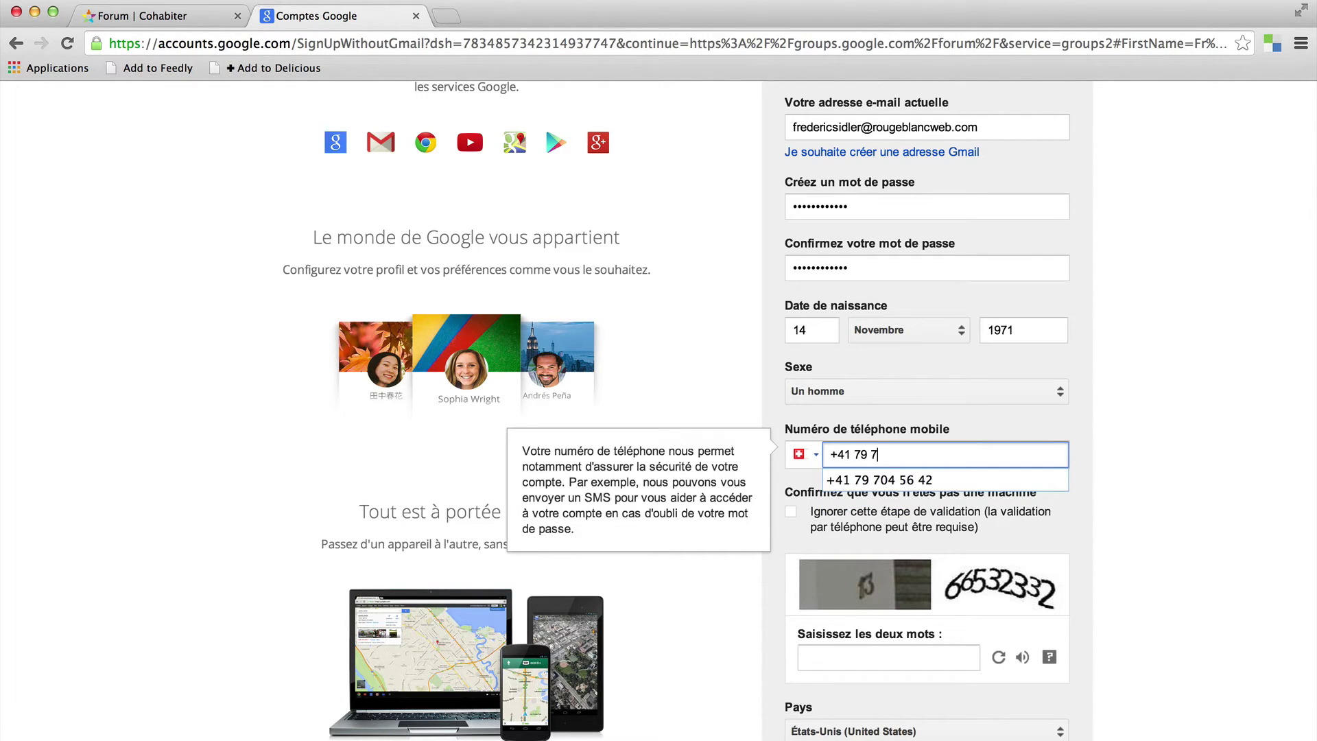
{"action": "left_click", "coordinate": [865, 476]}
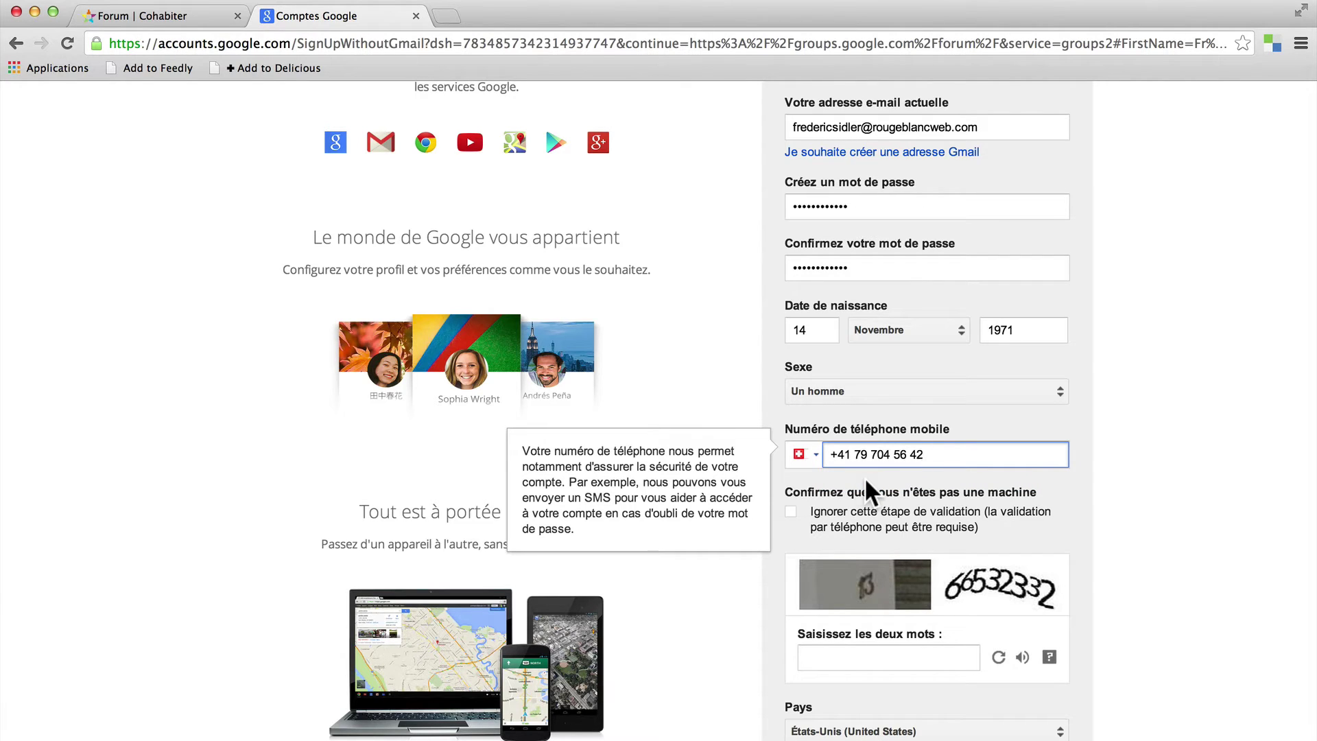
Step: Skip the robot check, set country to Suisse, accept the terms and submit the form
{"action": "left_click", "coordinate": [791, 511]}
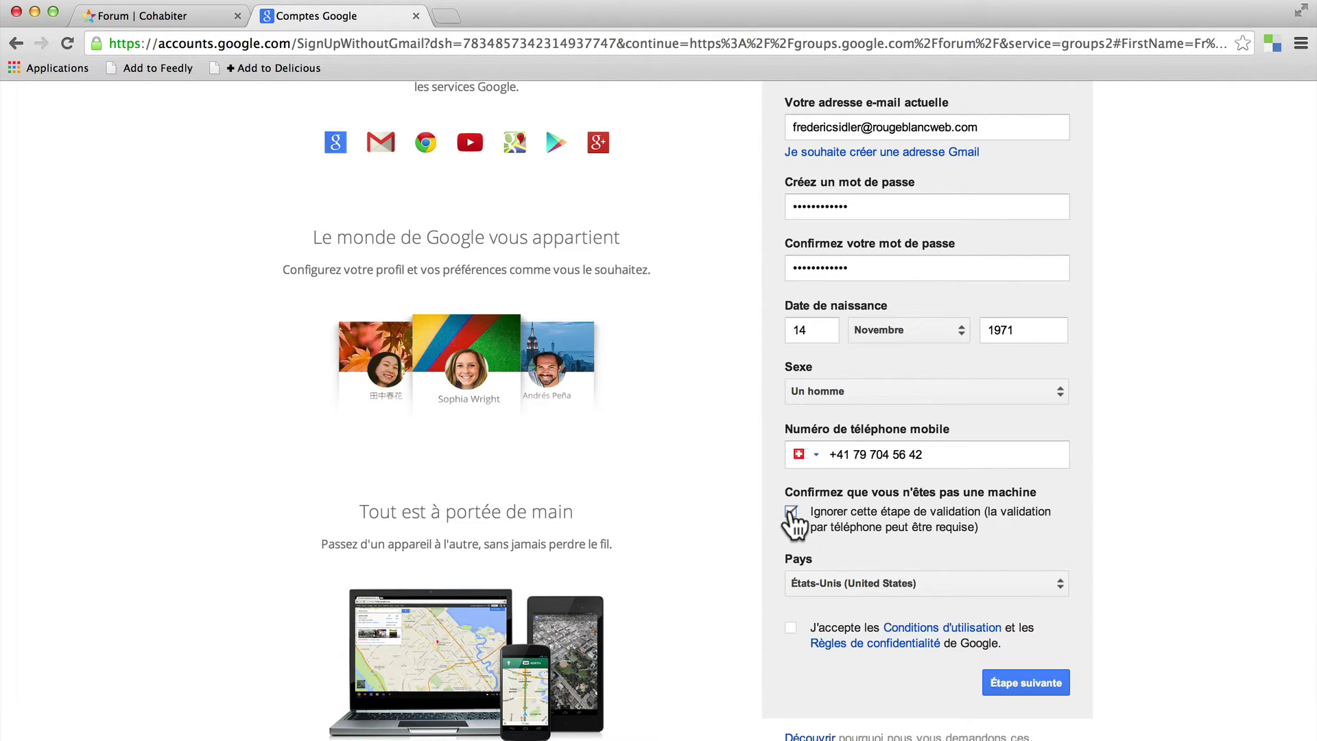
{"action": "left_click", "coordinate": [869, 584]}
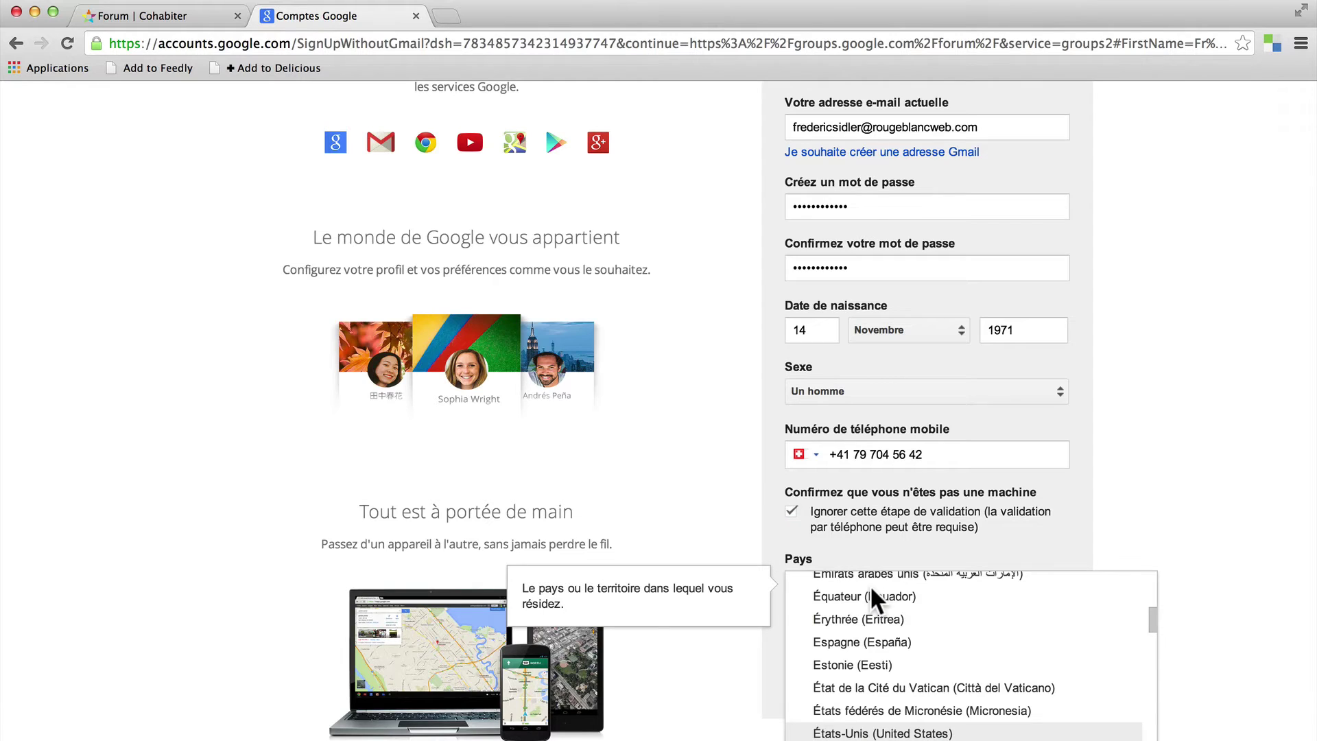
{"action": "scroll", "coordinate": [870, 590], "scroll_direction": "down", "scroll_amount": 20}
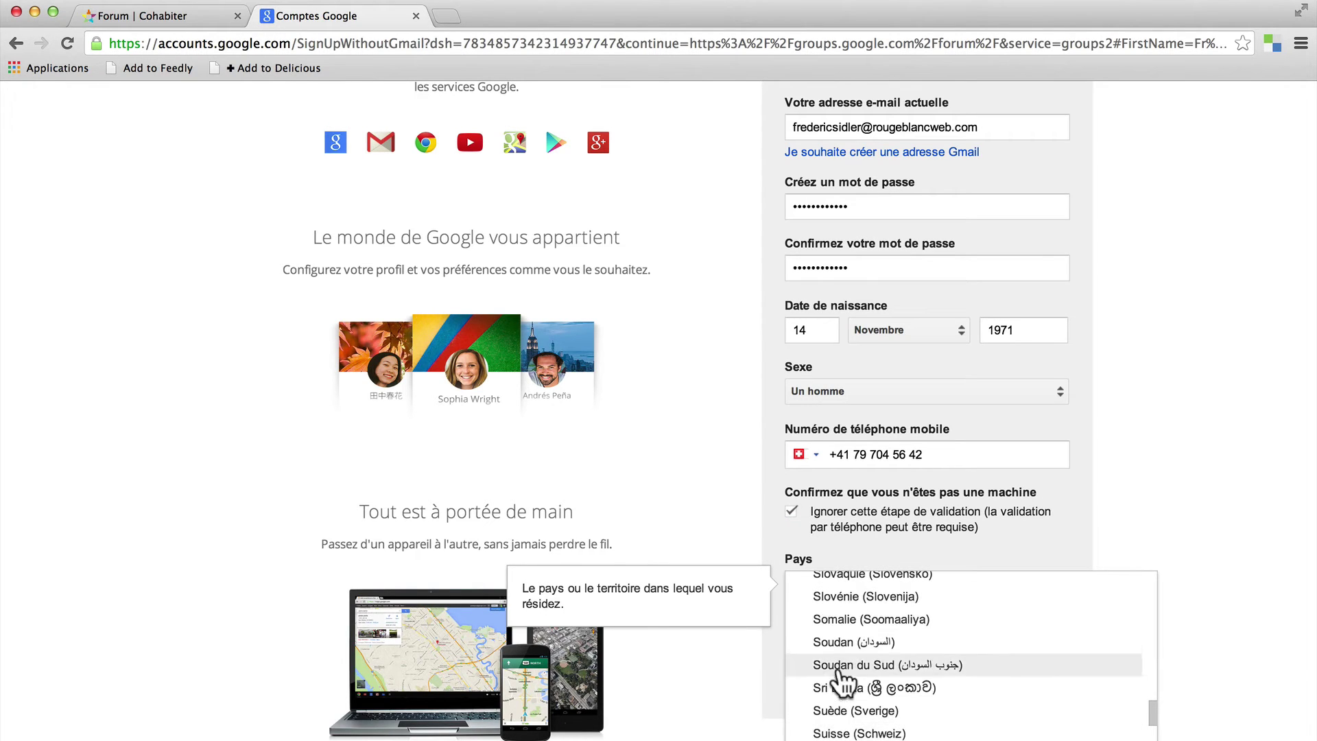
{"action": "left_click", "coordinate": [840, 728]}
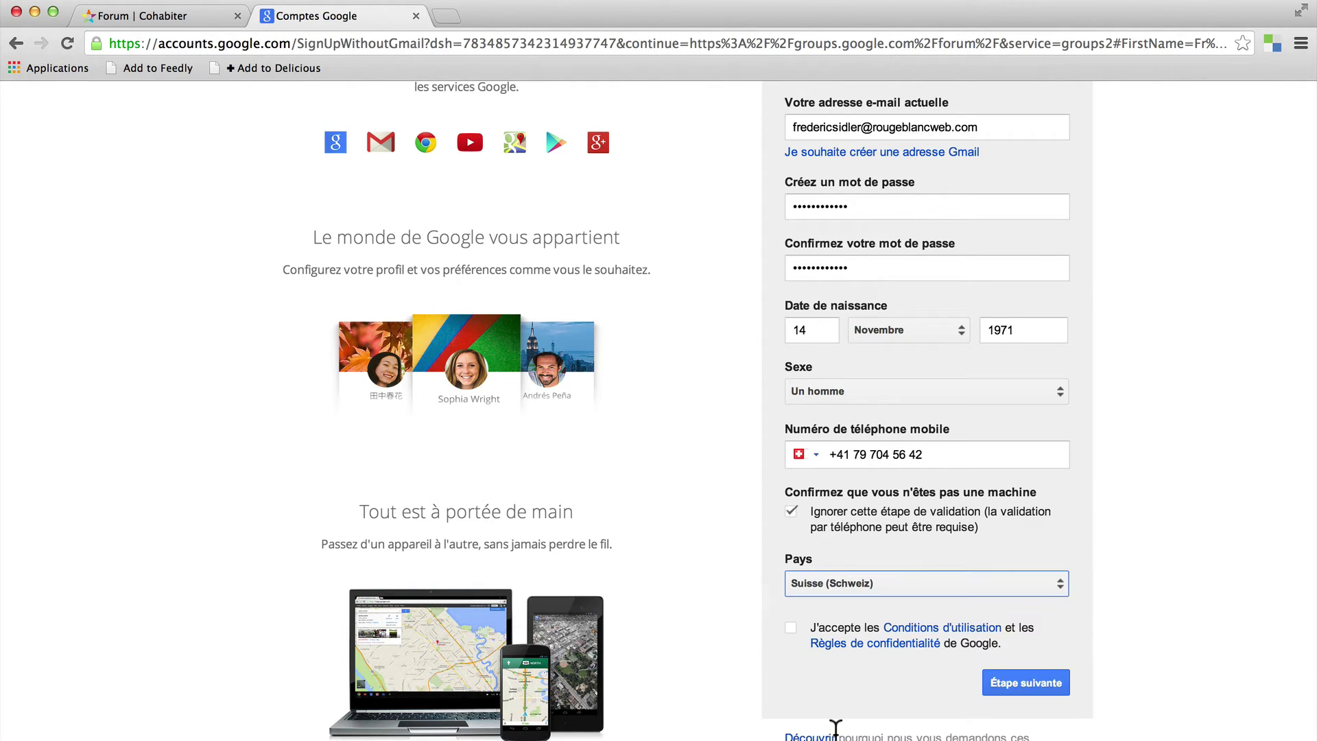
{"action": "left_click", "coordinate": [790, 635]}
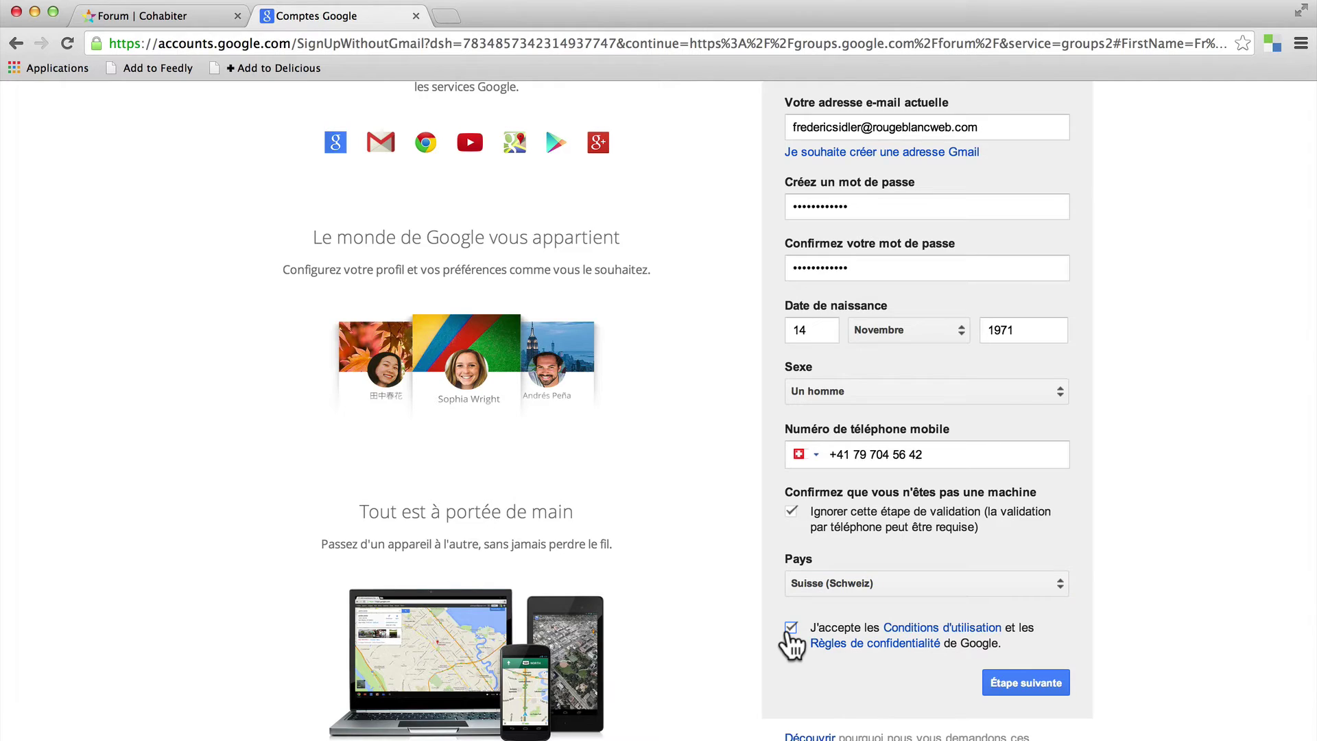
{"action": "left_click", "coordinate": [1025, 683]}
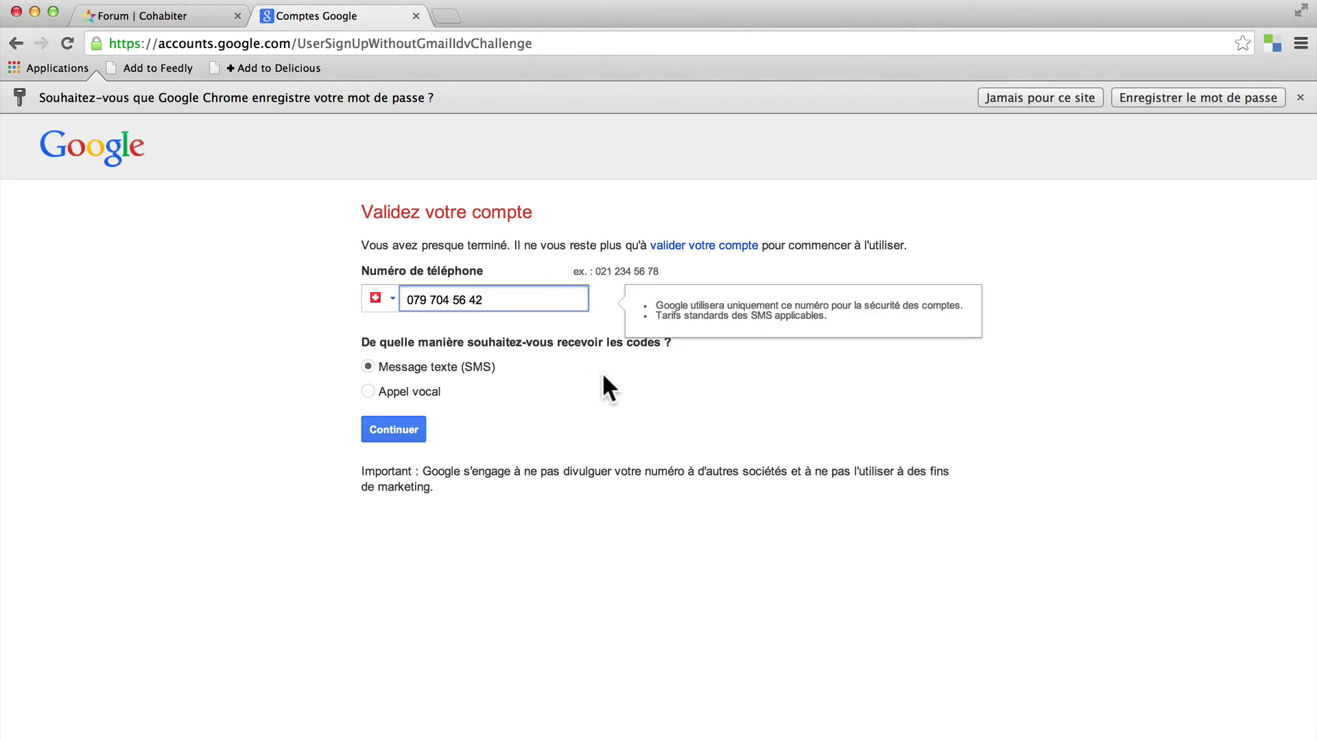
Step: Request an SMS validation code and submit the received code
{"action": "left_click", "coordinate": [396, 426]}
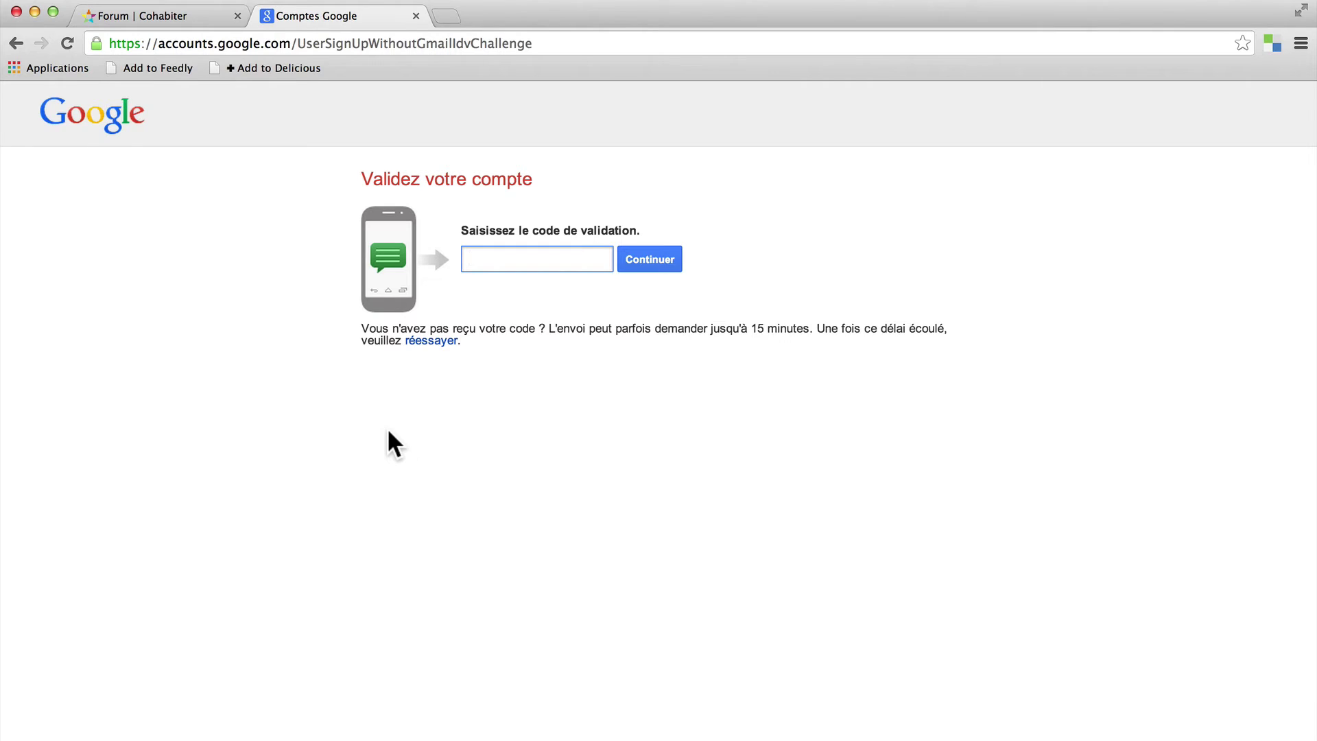
{"action": "left_click", "coordinate": [632, 263]}
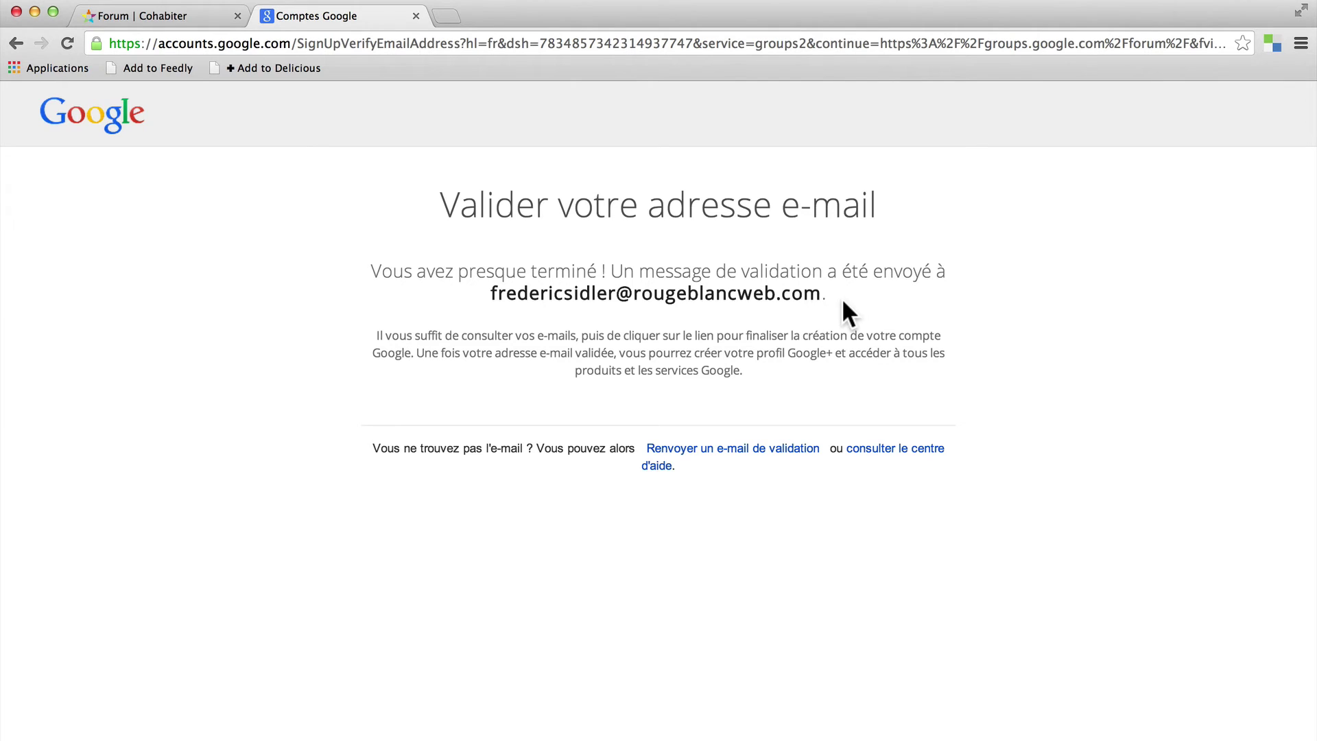
Step: In Mail, refresh the inbox, open Google's verification message and follow its link
{"action": "key", "text": "super+Tab"}
{"action": "key", "text": "super+Tab"}
{"action": "key", "text": "super+Tab"}
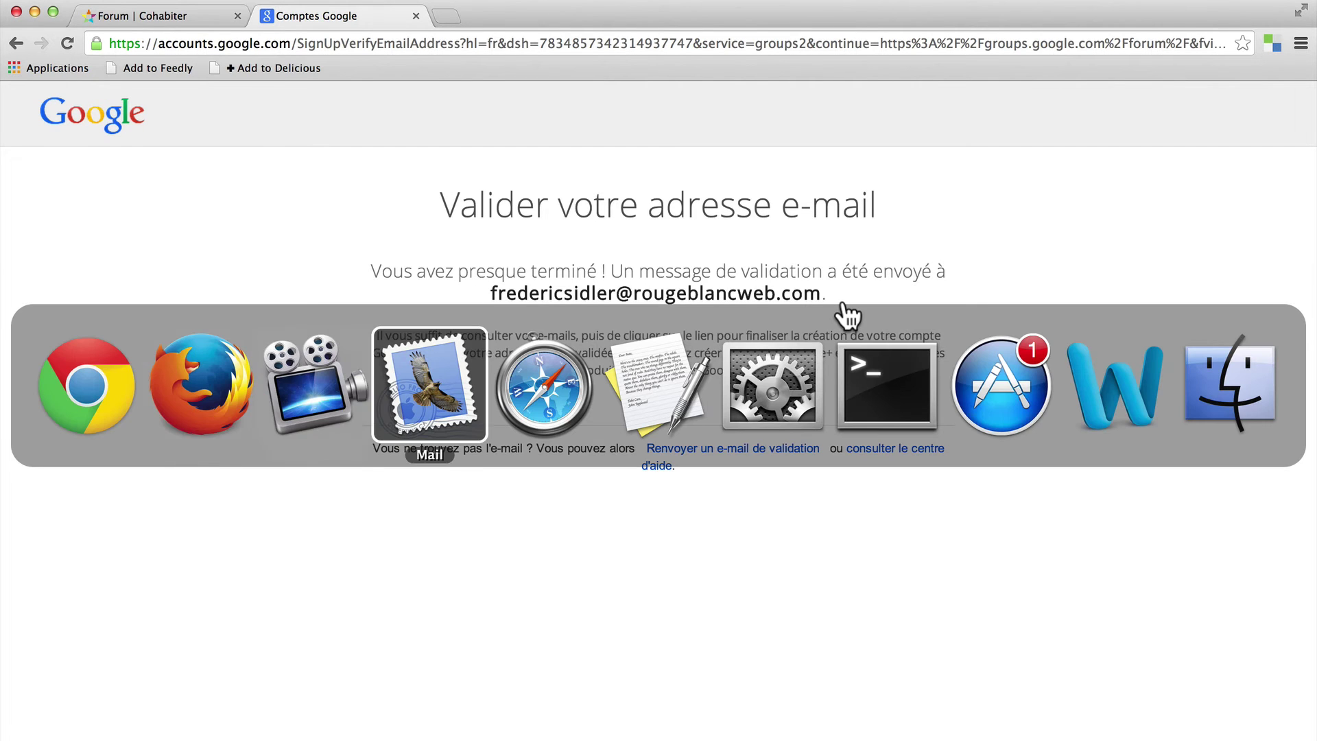
{"action": "left_click", "coordinate": [202, 217]}
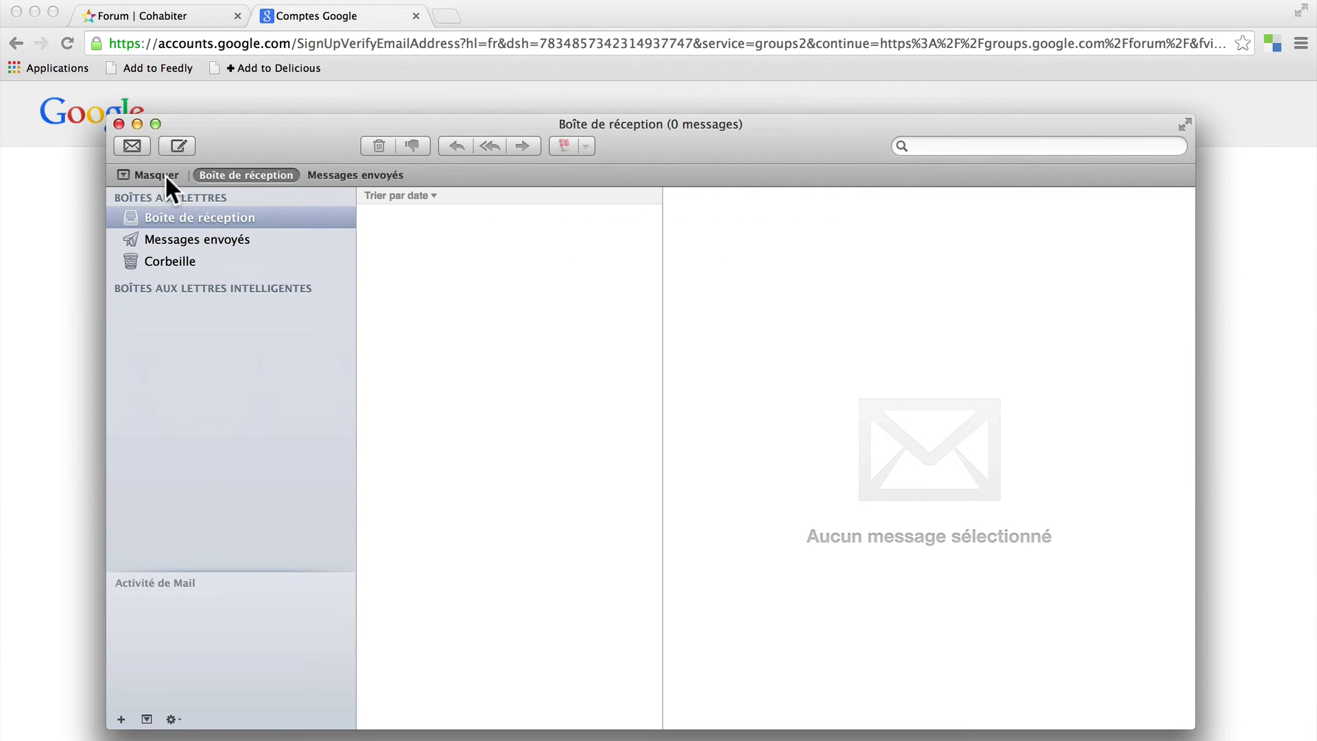
{"action": "left_click", "coordinate": [132, 145]}
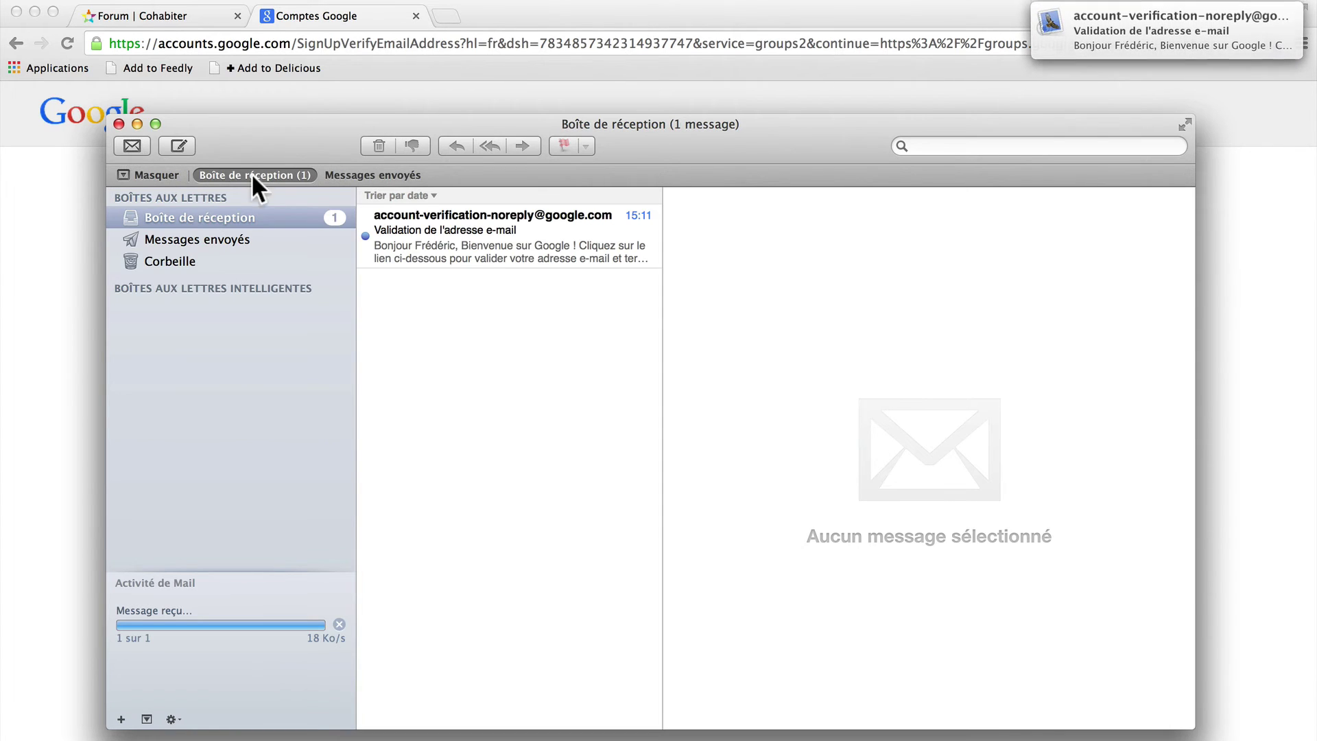
{"action": "left_click", "coordinate": [458, 233]}
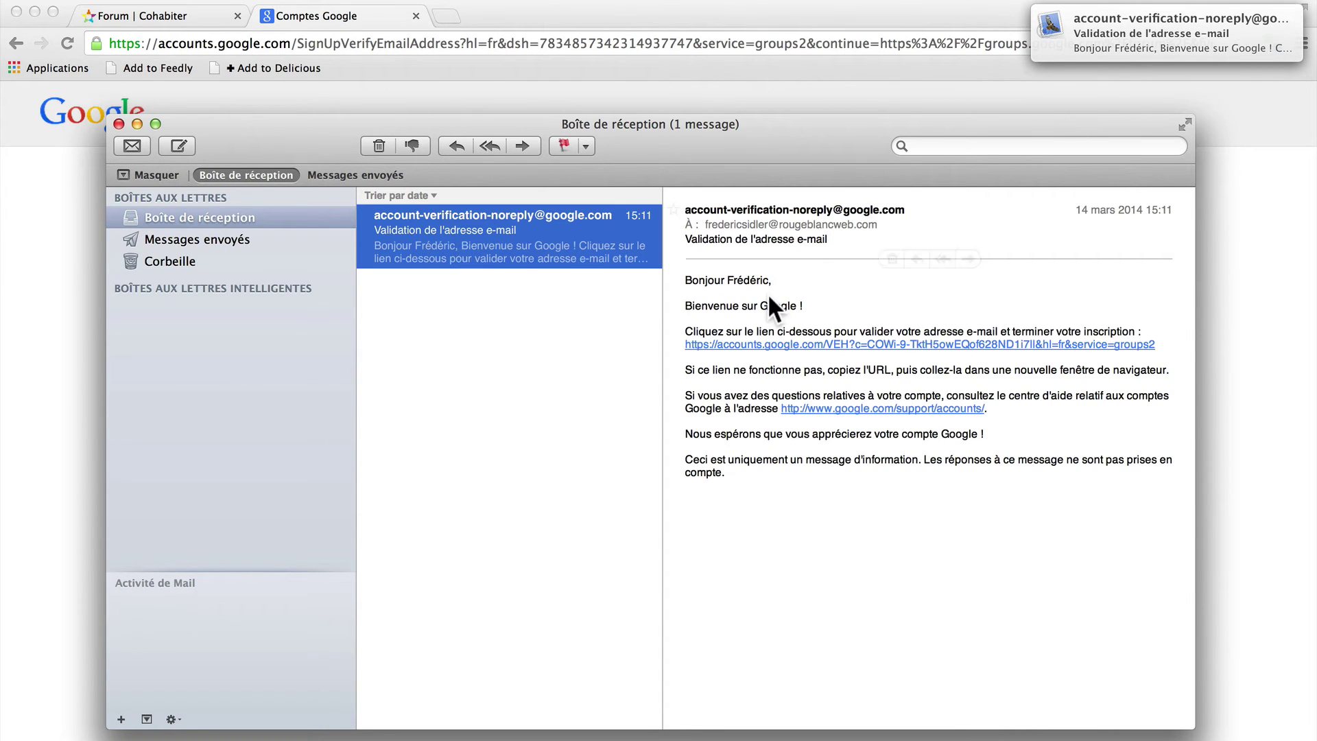
{"action": "left_click", "coordinate": [843, 343]}
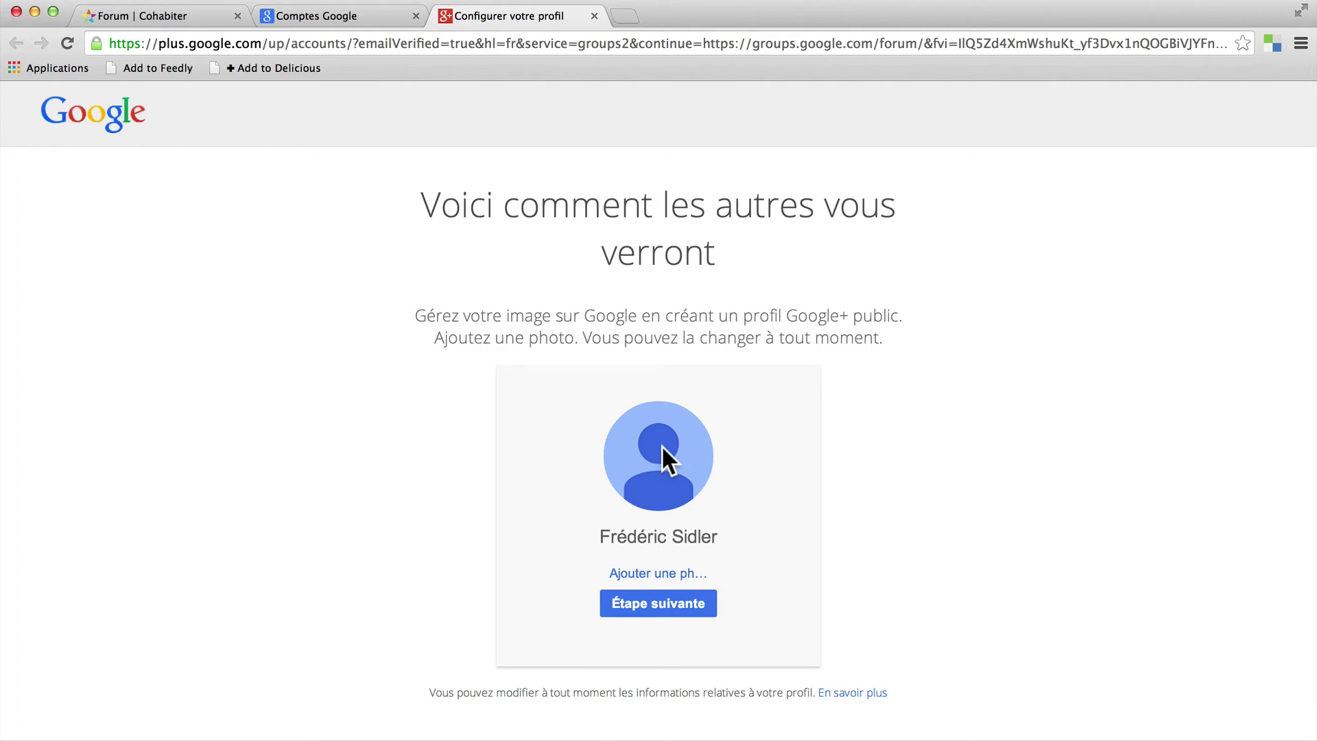
Step: Upload the JPEG photo from Téléchargements as the new profile picture
{"action": "left_click", "coordinate": [646, 574]}
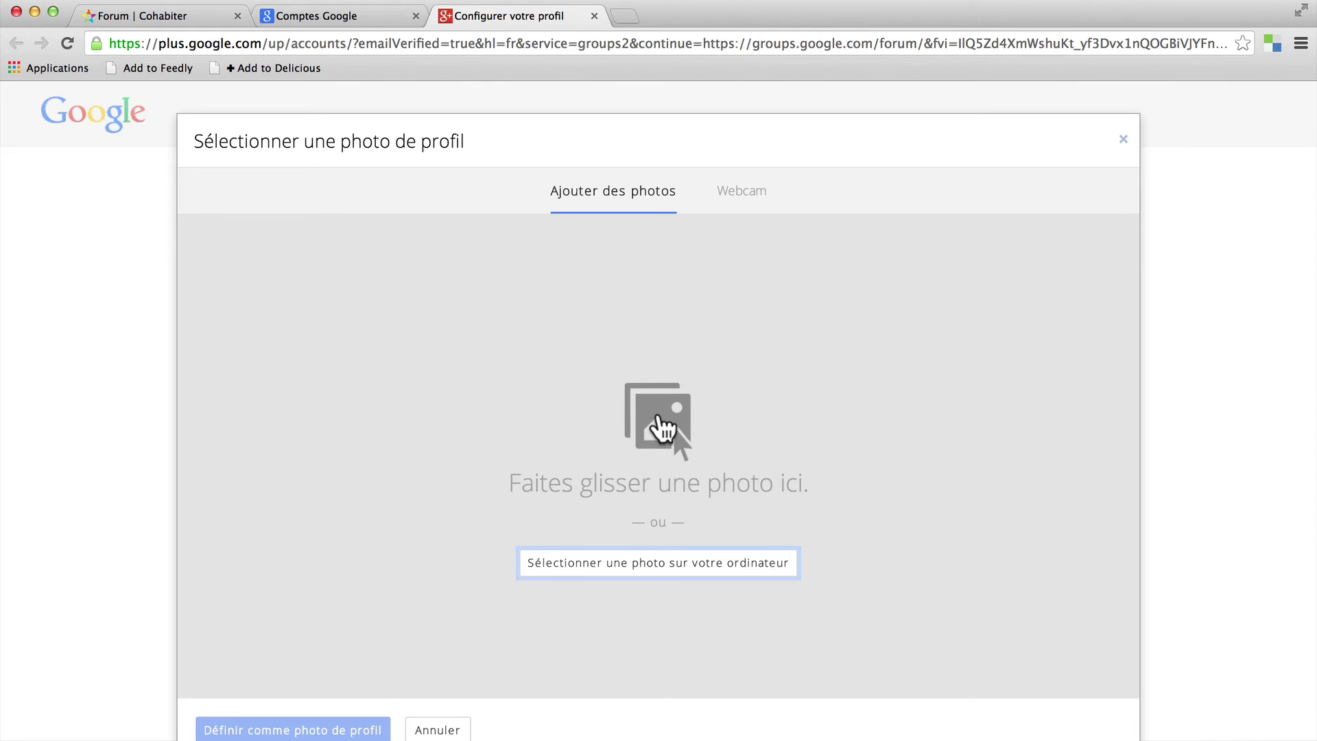
{"action": "left_click", "coordinate": [659, 422]}
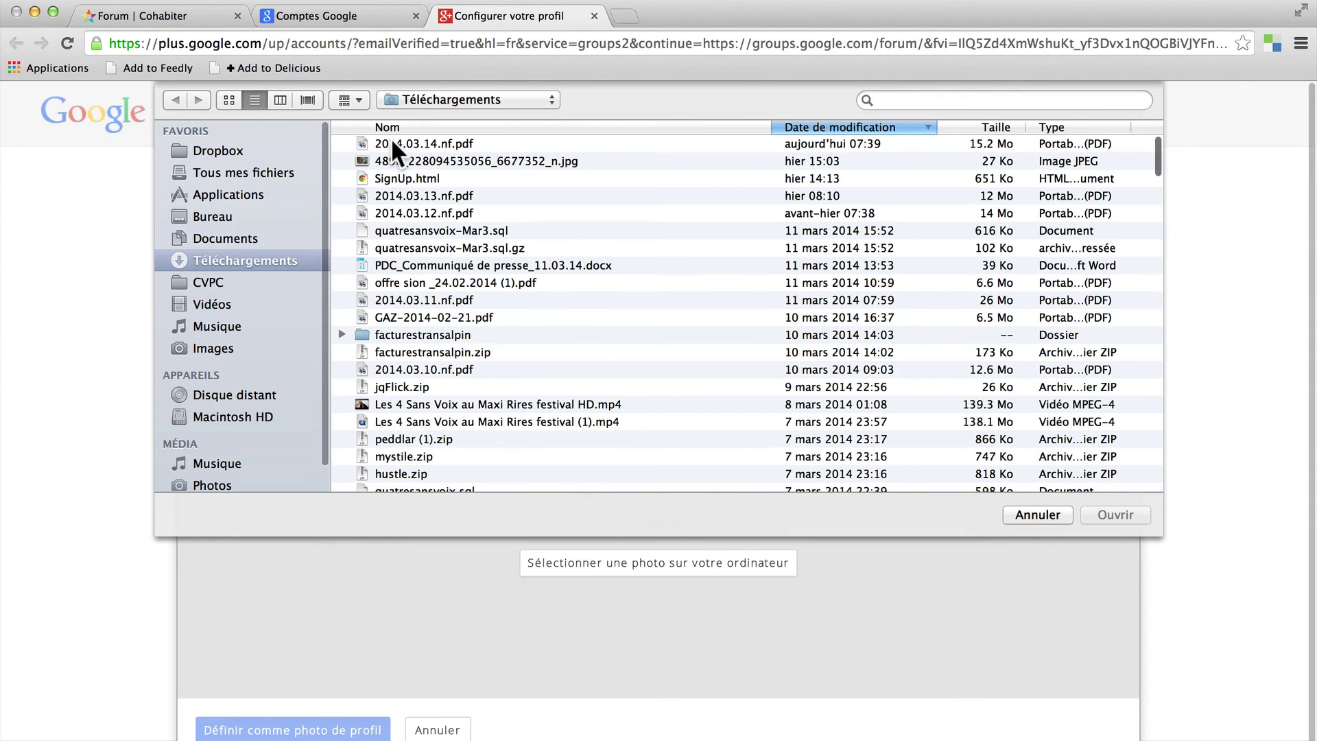
{"action": "left_click", "coordinate": [396, 161]}
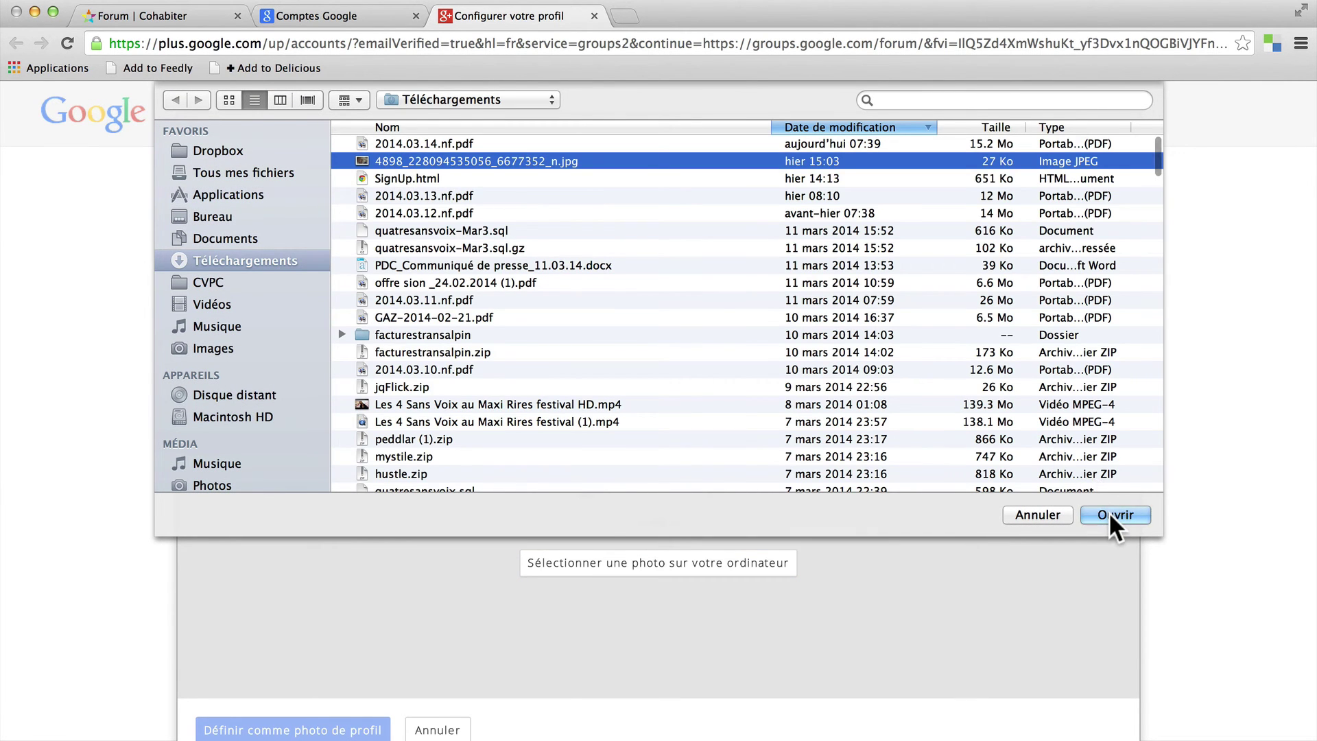
{"action": "left_click", "coordinate": [1109, 514]}
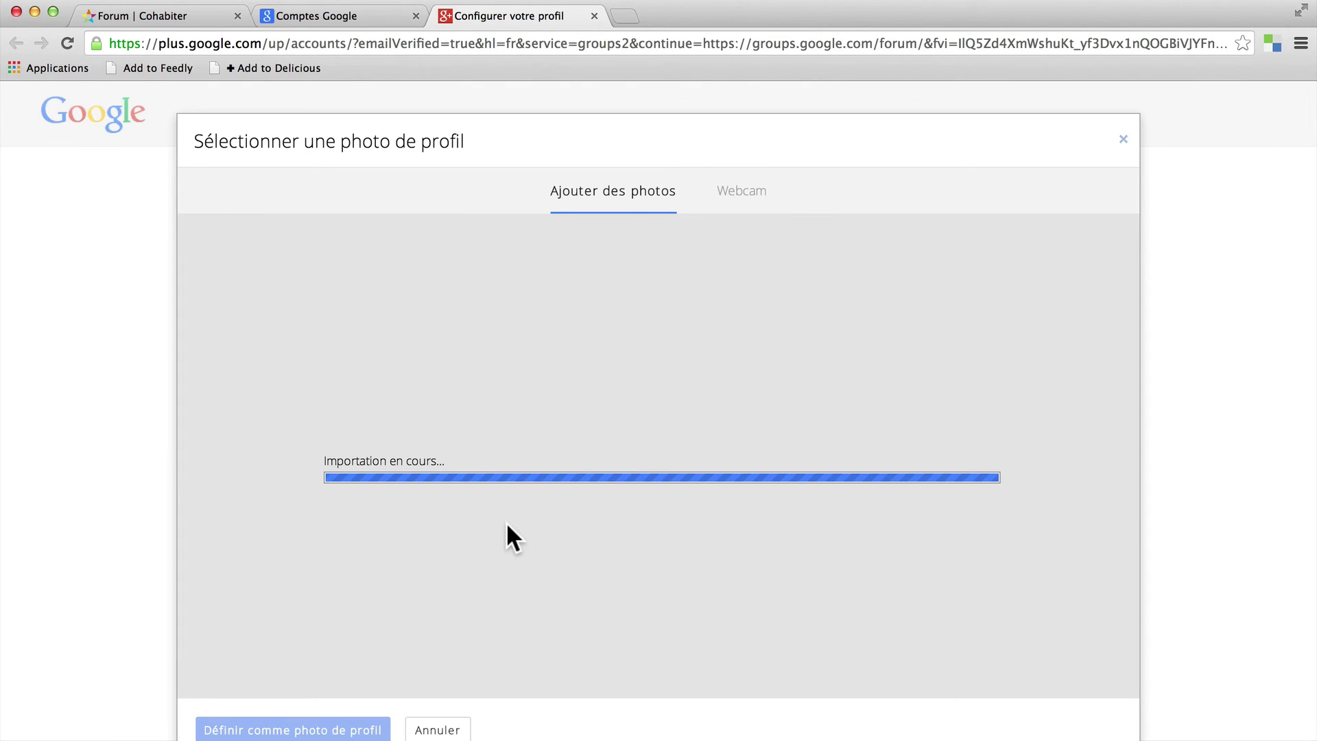
Step: Crop the photo to a larger square framing the face, set it as profile photo and continue
{"action": "left_click_drag", "start_coordinate": [617, 522], "coordinate": [544, 461]}
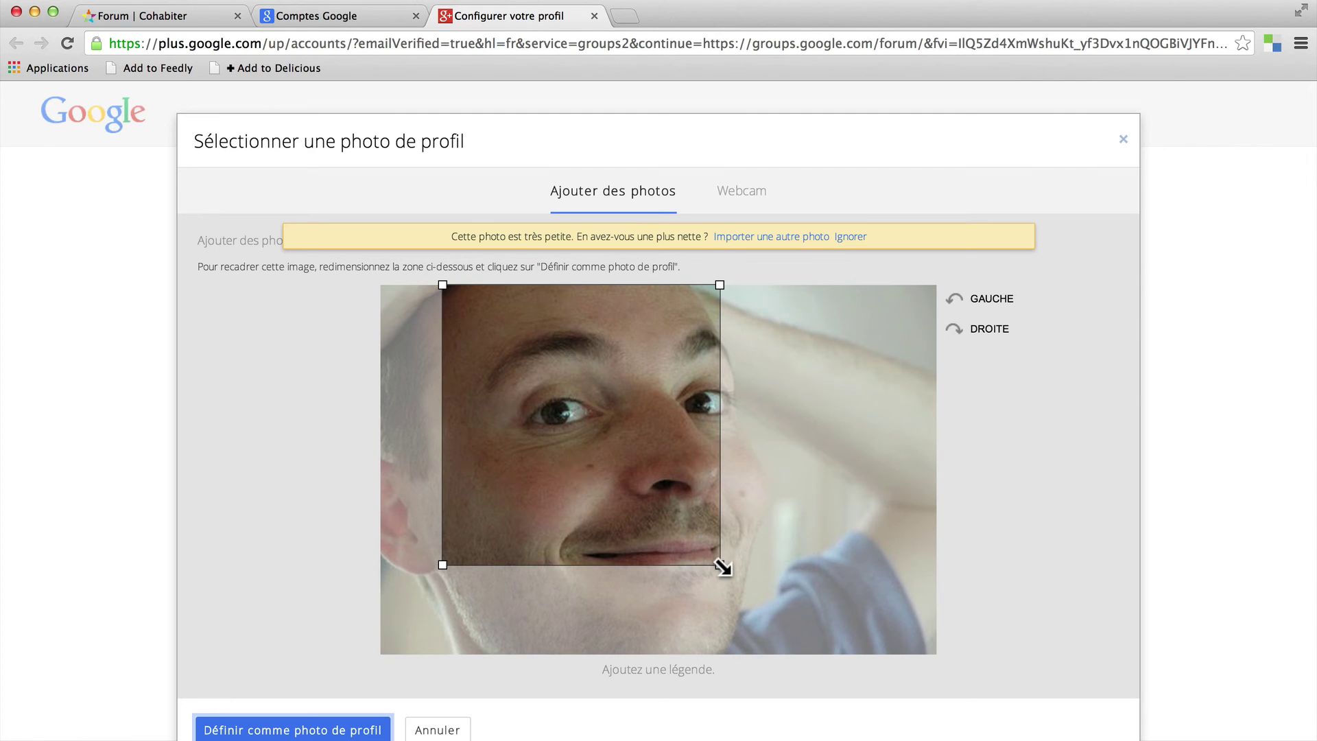
{"action": "left_click_drag", "start_coordinate": [720, 566], "coordinate": [826, 686]}
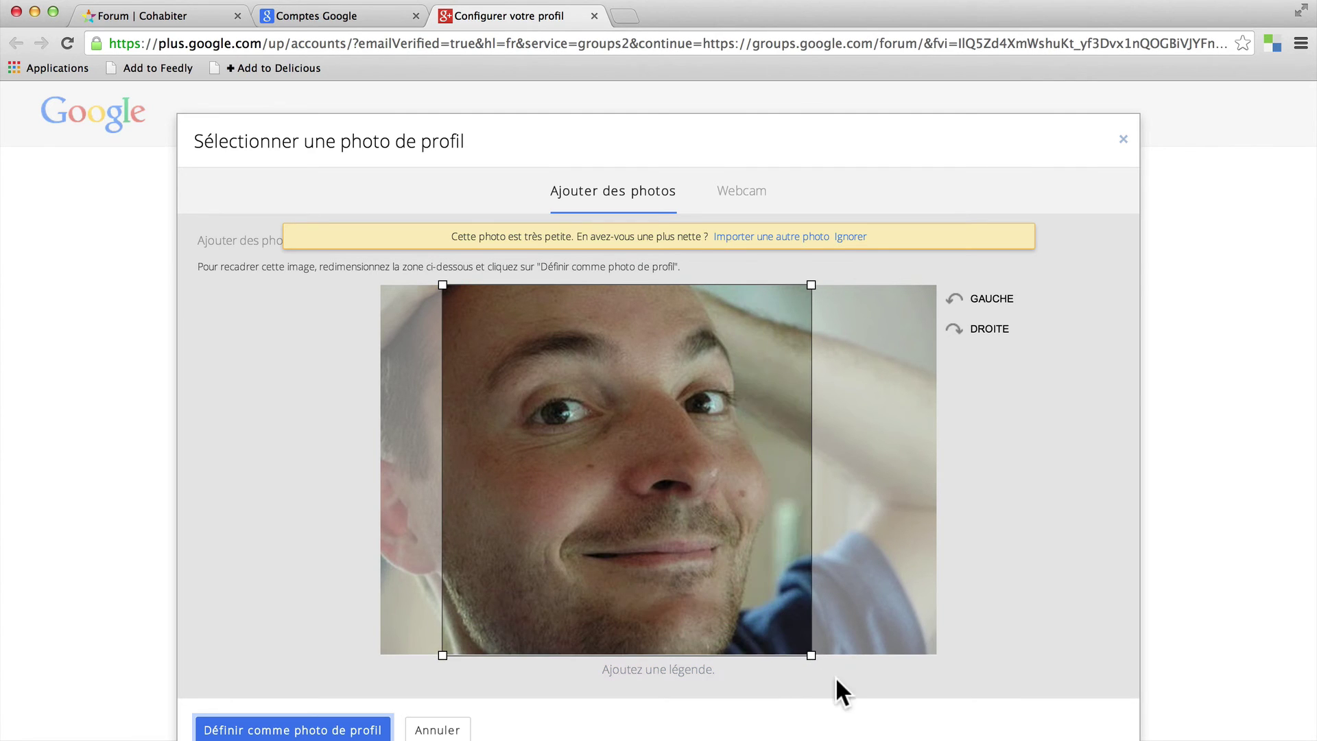
{"action": "left_click_drag", "start_coordinate": [500, 438], "coordinate": [498, 439]}
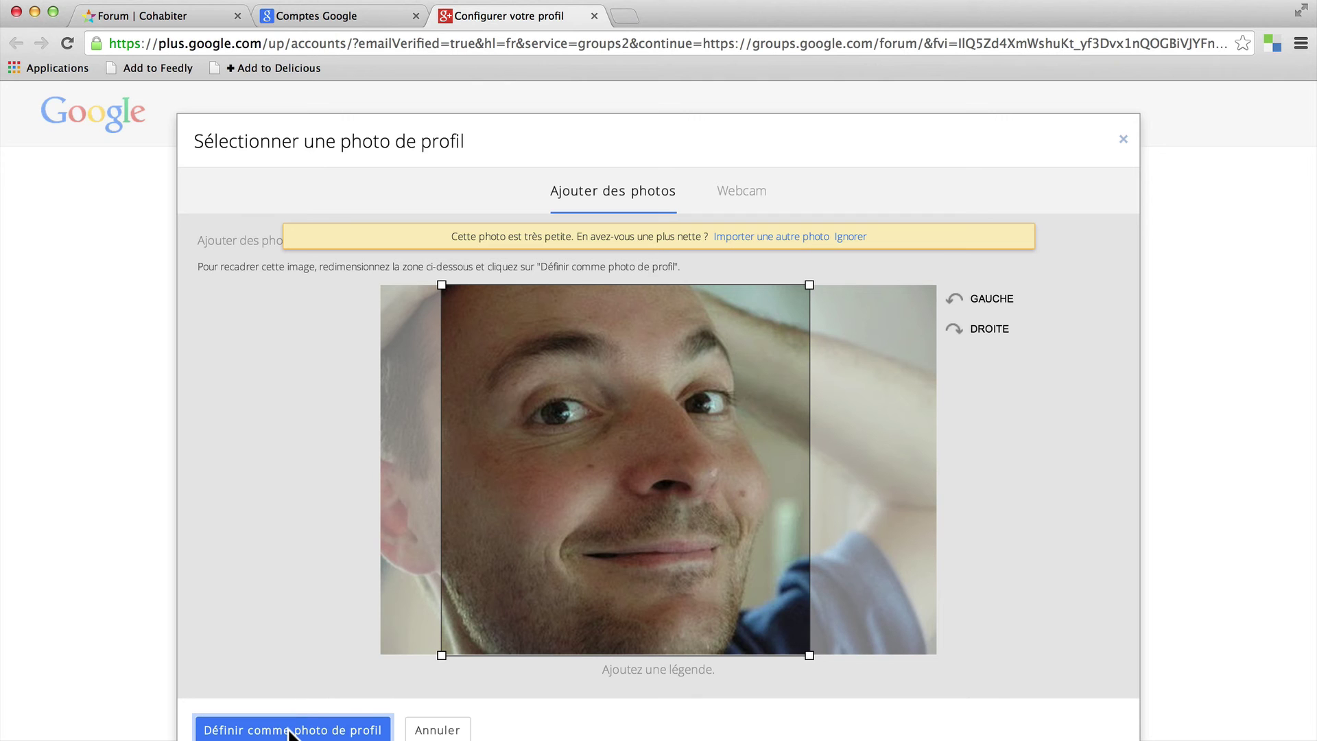
{"action": "left_click", "coordinate": [288, 730]}
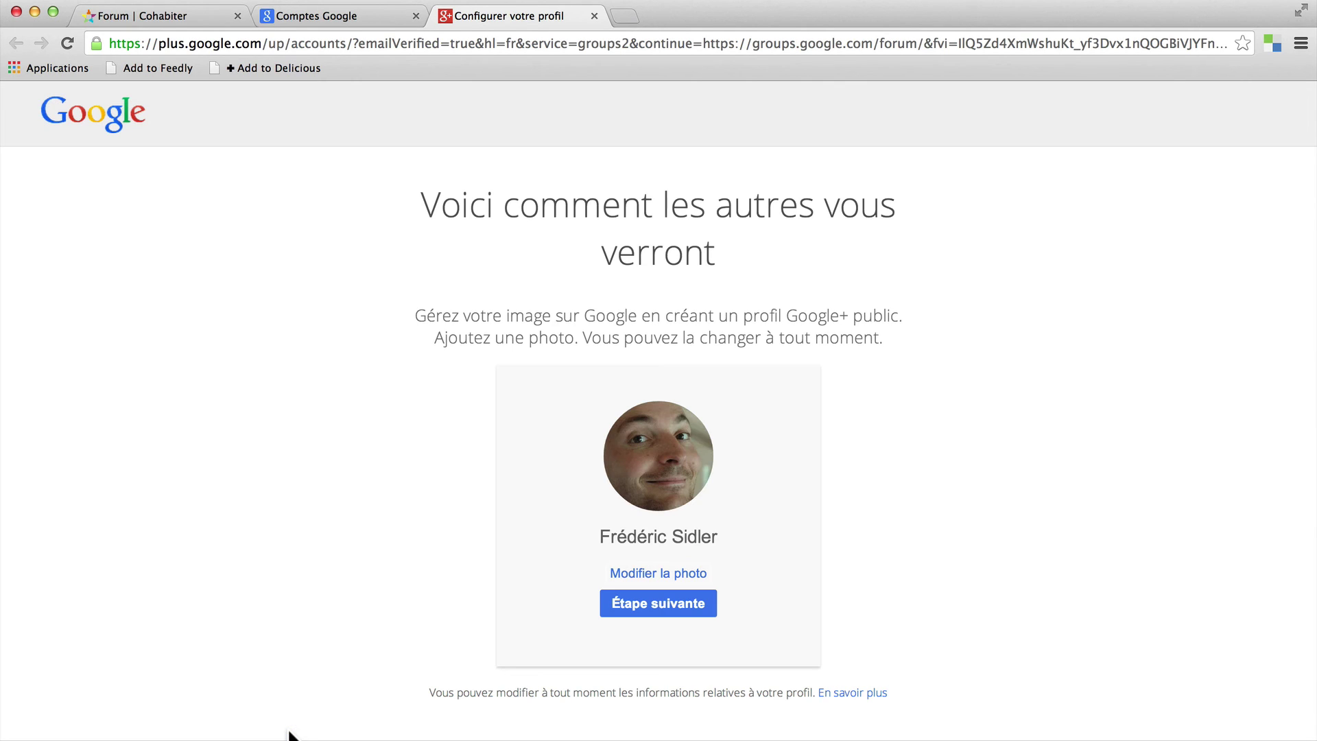
{"action": "left_click", "coordinate": [660, 602]}
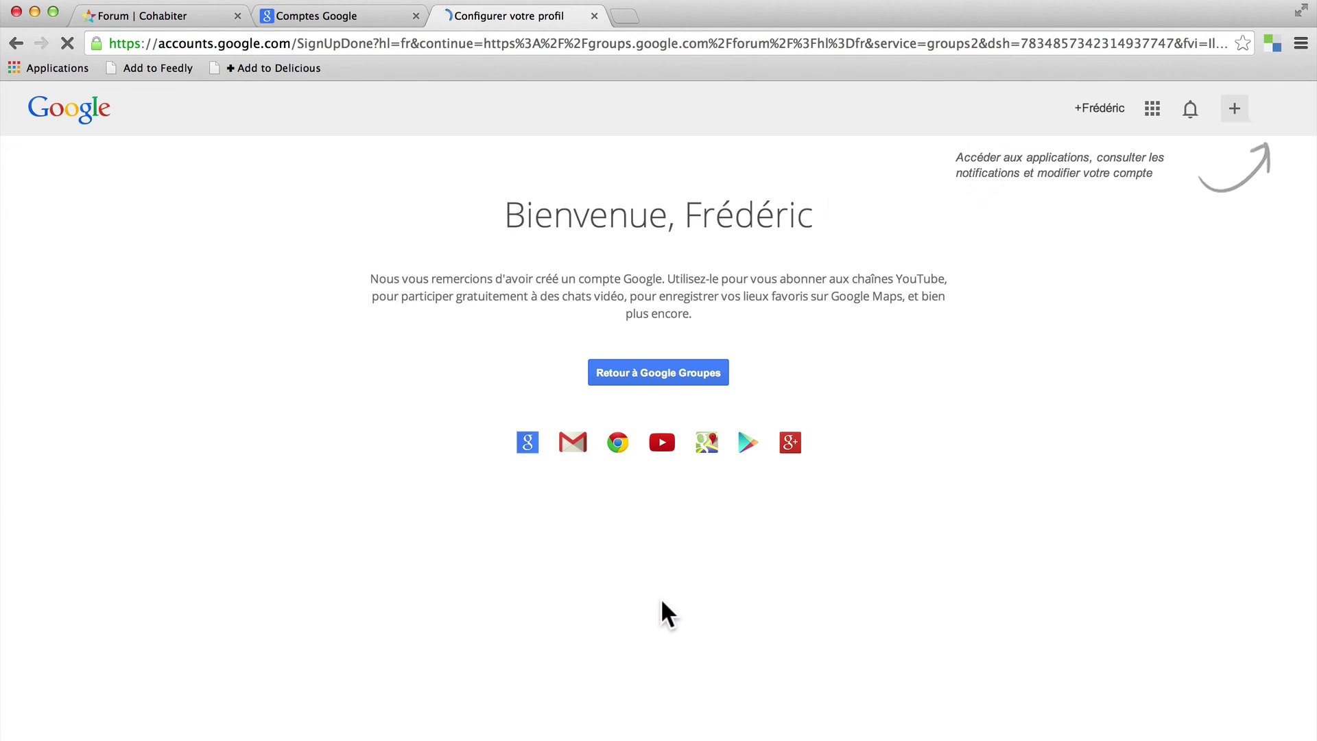
Step: Leave the Bienvenue page and go back to Google Groupes with the new account
{"action": "left_click", "coordinate": [657, 369]}
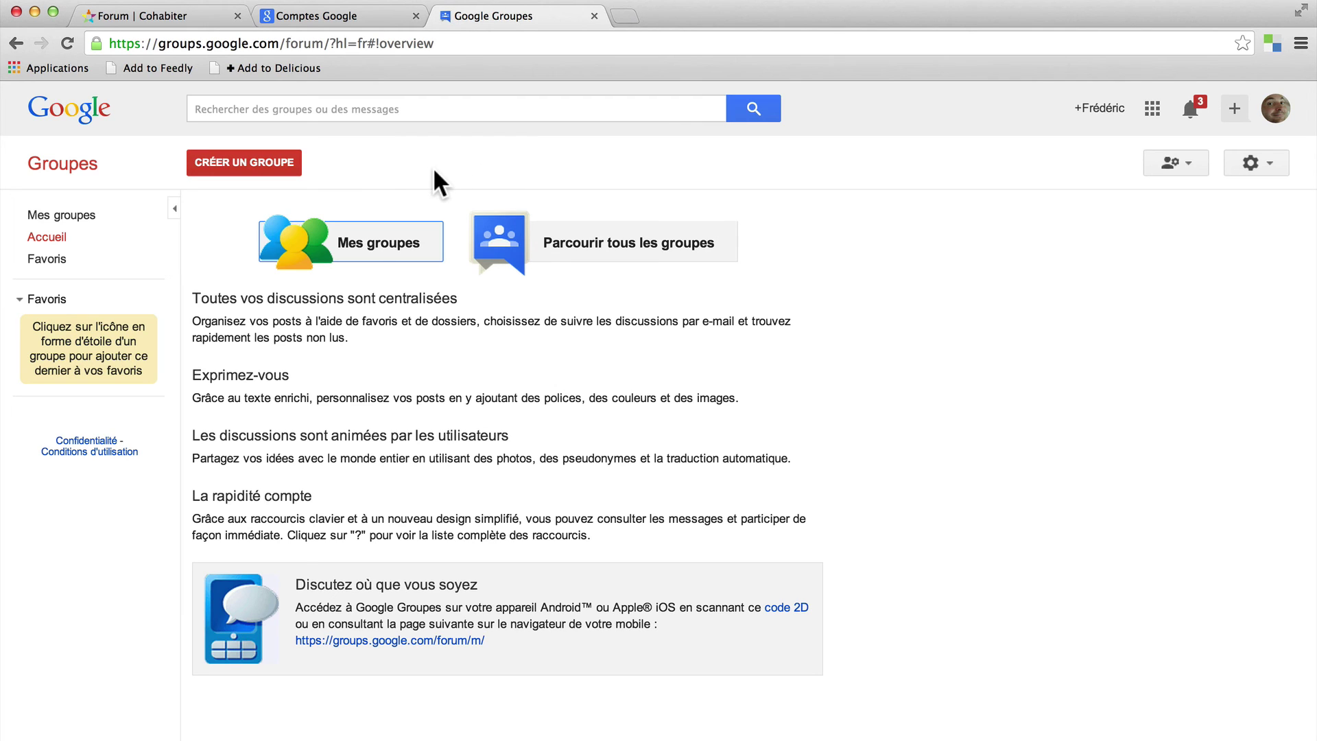
Step: Open the Cohabiter Valais Central group from the Mes groupes list
{"action": "left_click", "coordinate": [373, 255]}
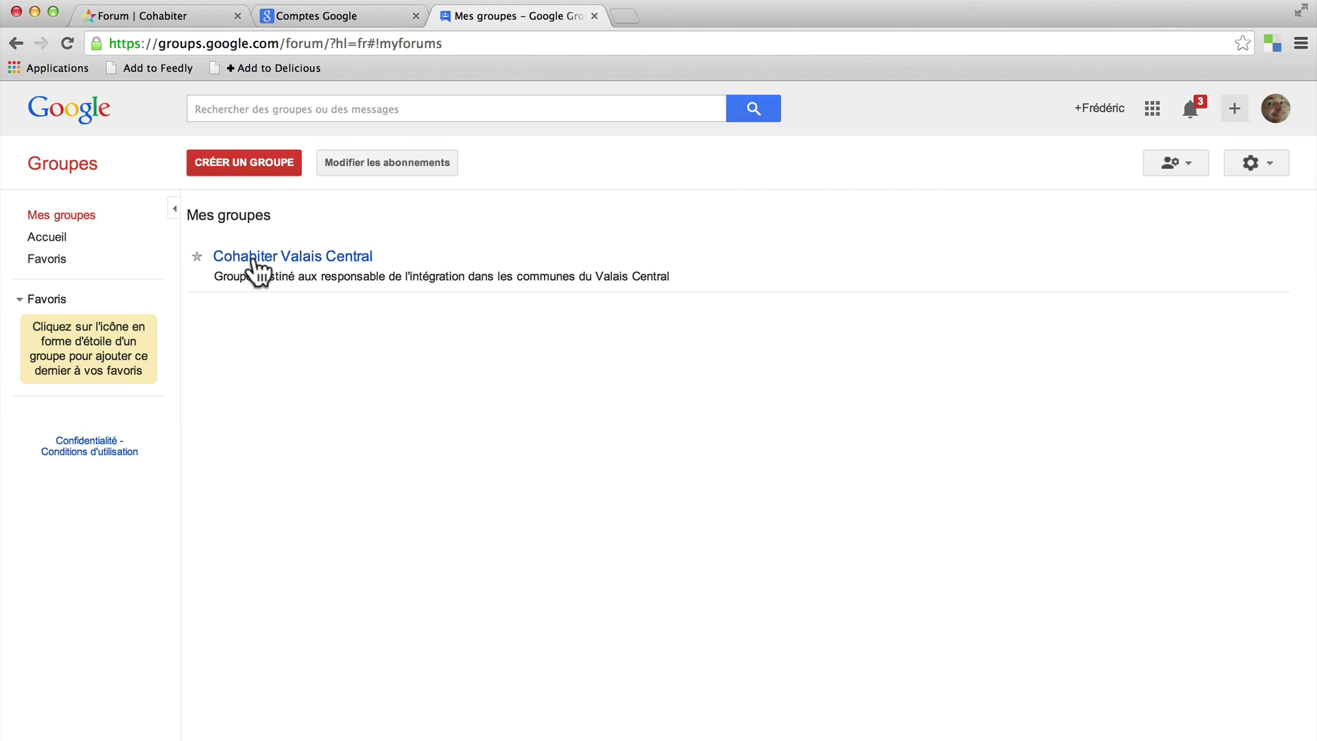
{"action": "left_click", "coordinate": [294, 257]}
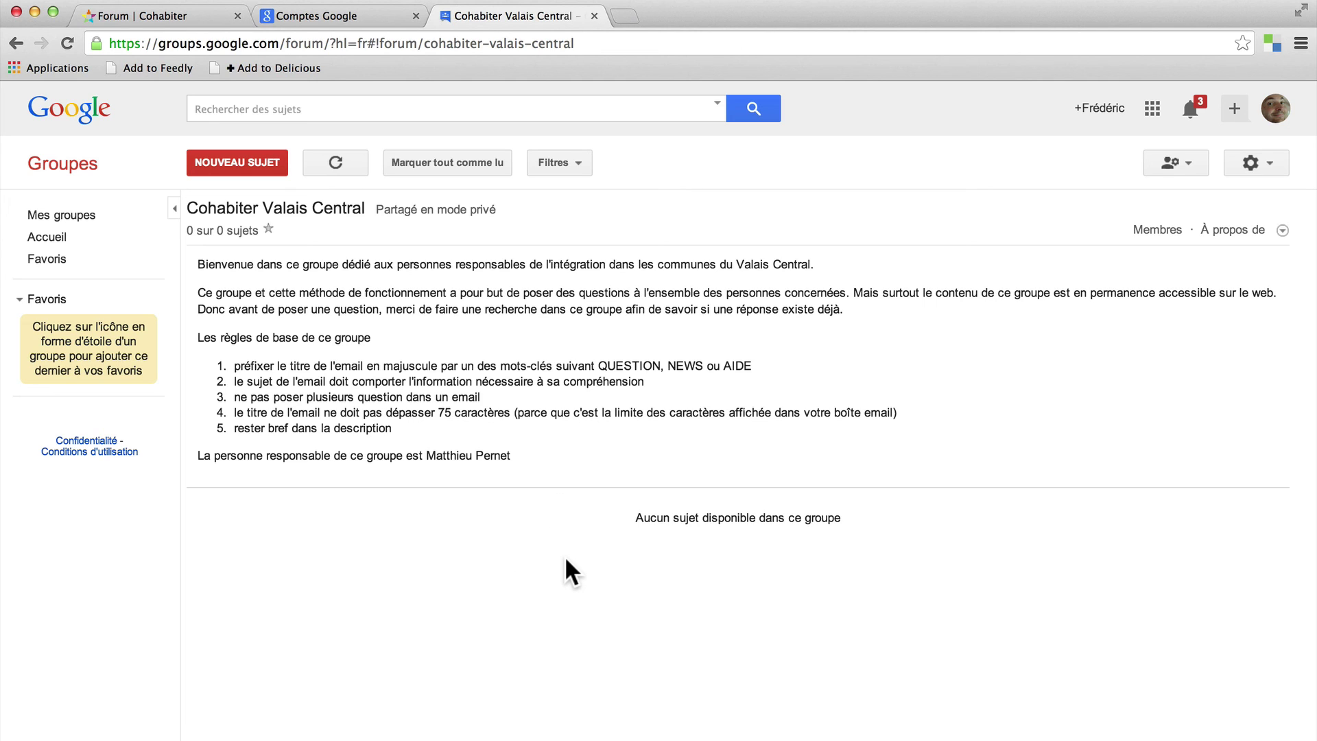
Step: Reload the 'Forum | Cohabiter' page so the embedded Cohabiter Valais Central group appears
{"action": "left_click", "coordinate": [157, 15]}
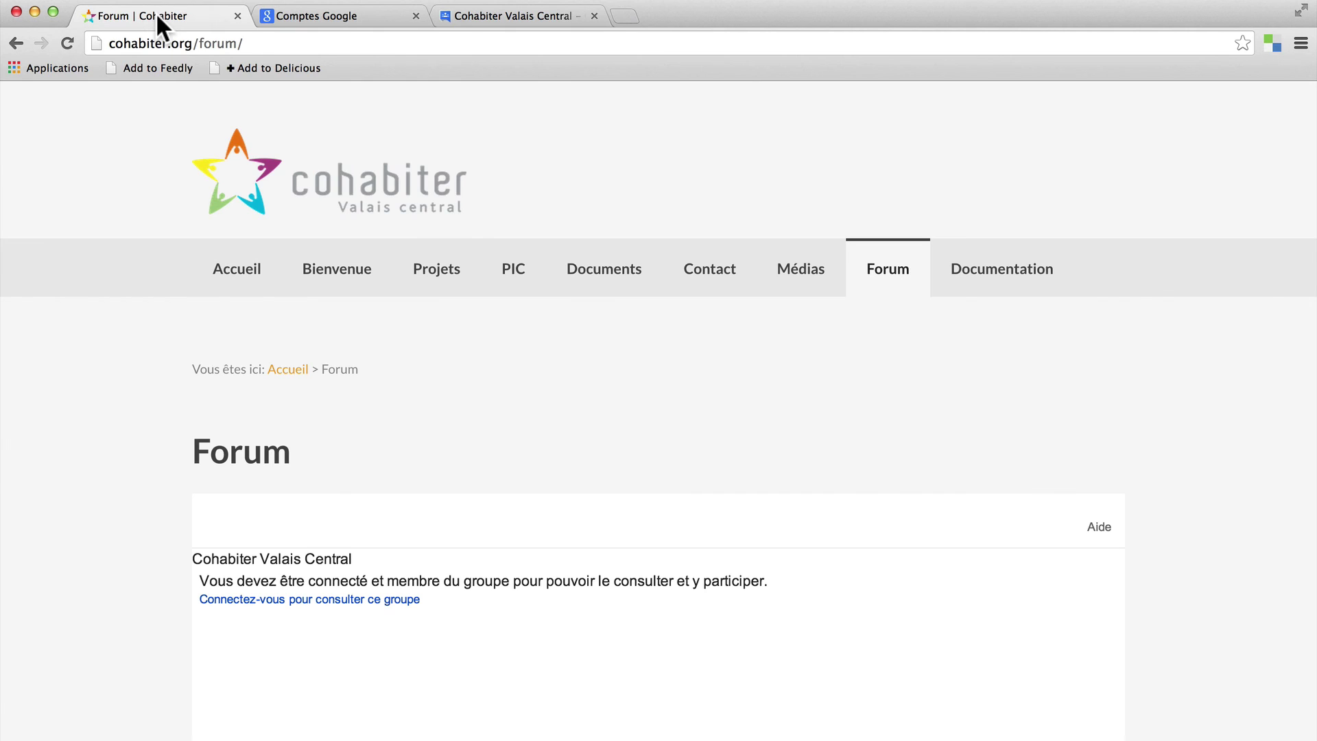
{"action": "left_click", "coordinate": [67, 43]}
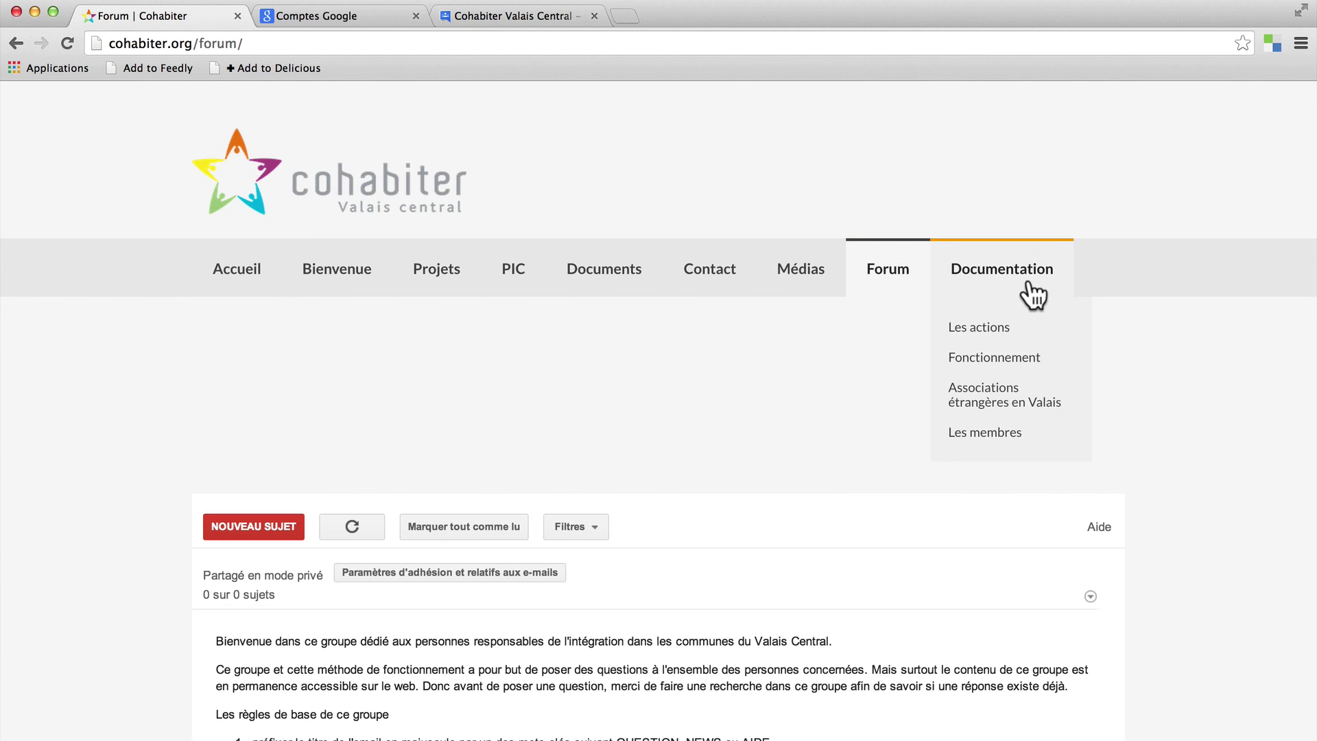
{"action": "scroll", "coordinate": [515, 604], "scroll_direction": "down", "scroll_amount": 6}
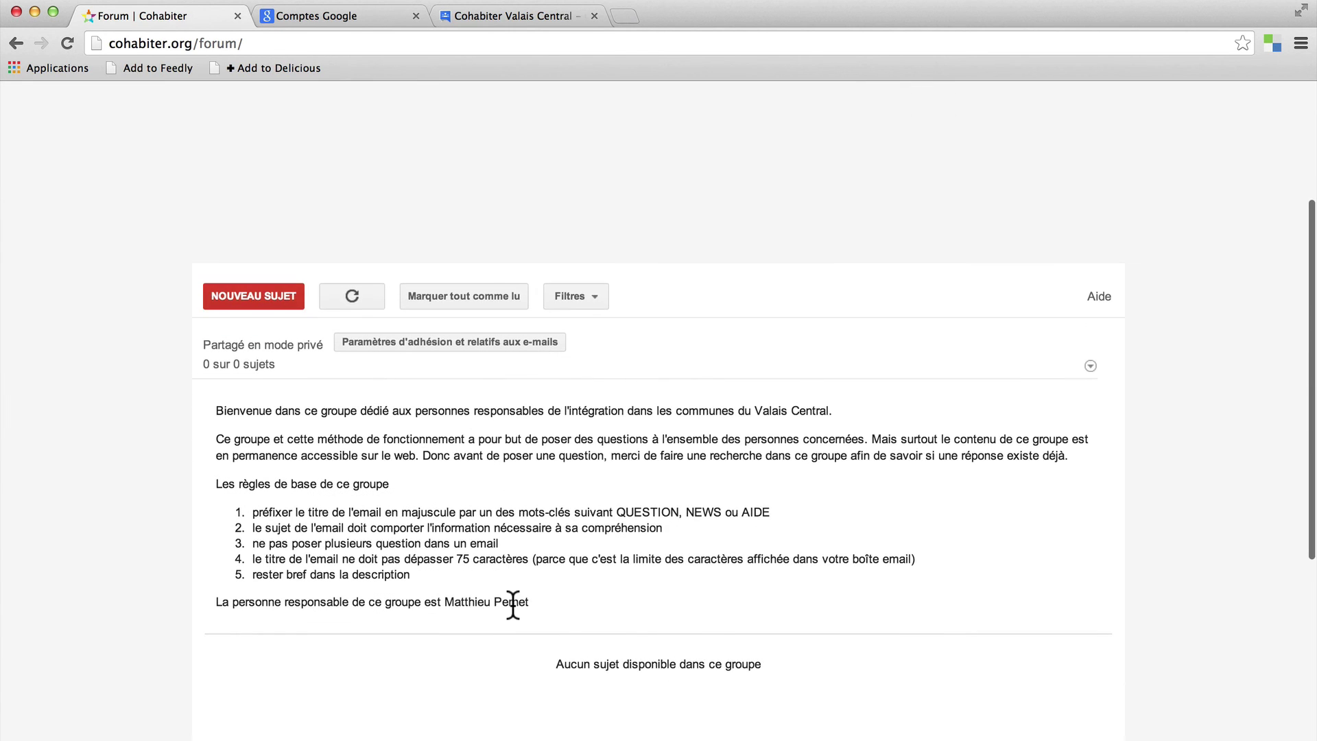
{"action": "scroll", "coordinate": [510, 601], "scroll_direction": "up", "scroll_amount": 3}
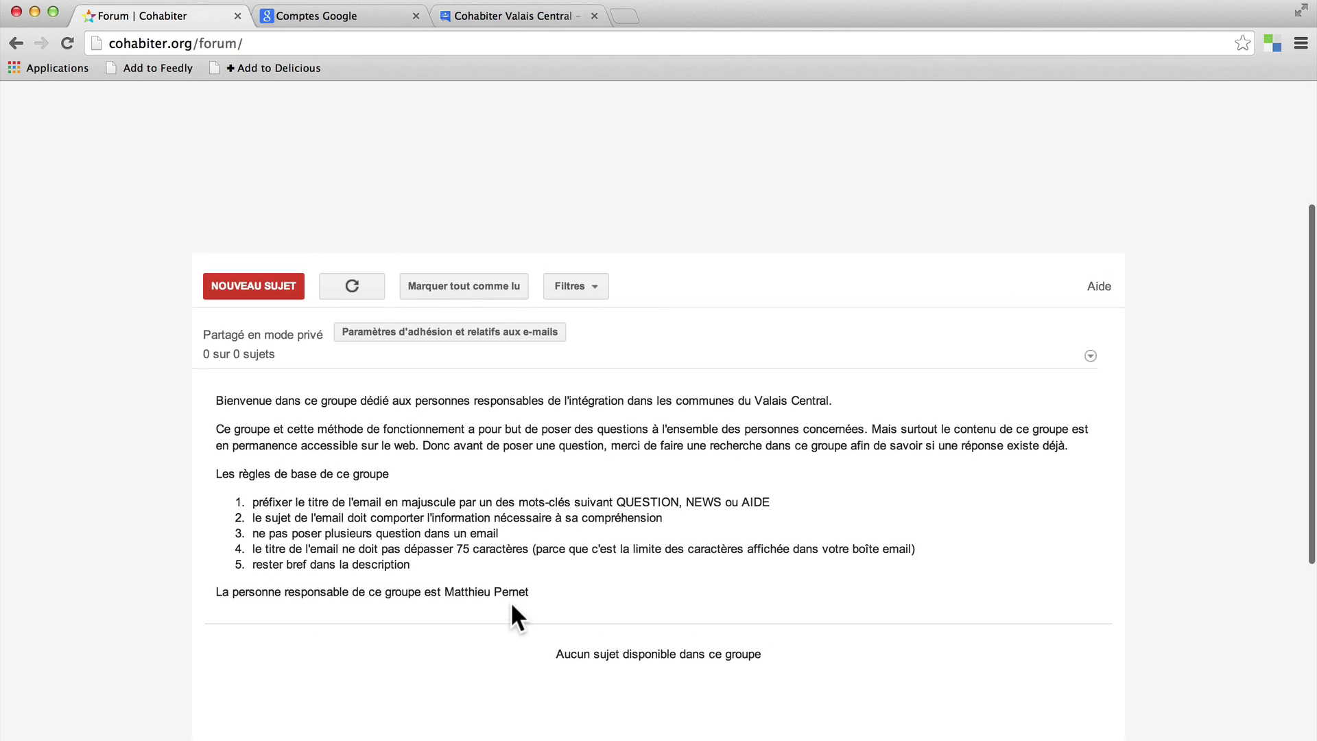